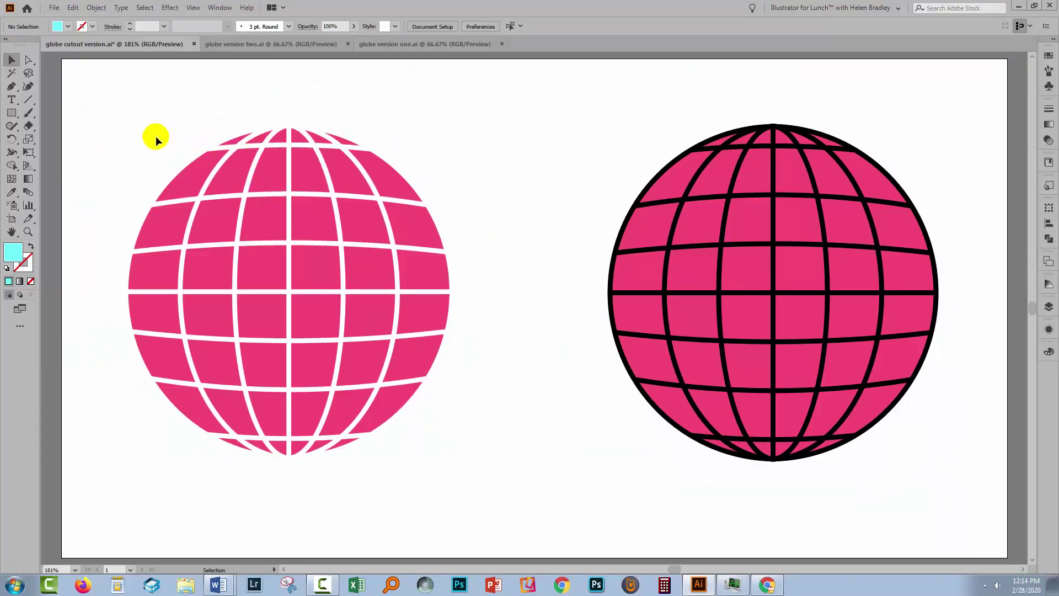
Step: Inspect the existing globe cutout by toggling its cyan background in the Layers panel
{"action": "left_click_drag", "start_coordinate": [156, 135], "coordinate": [416, 440]}
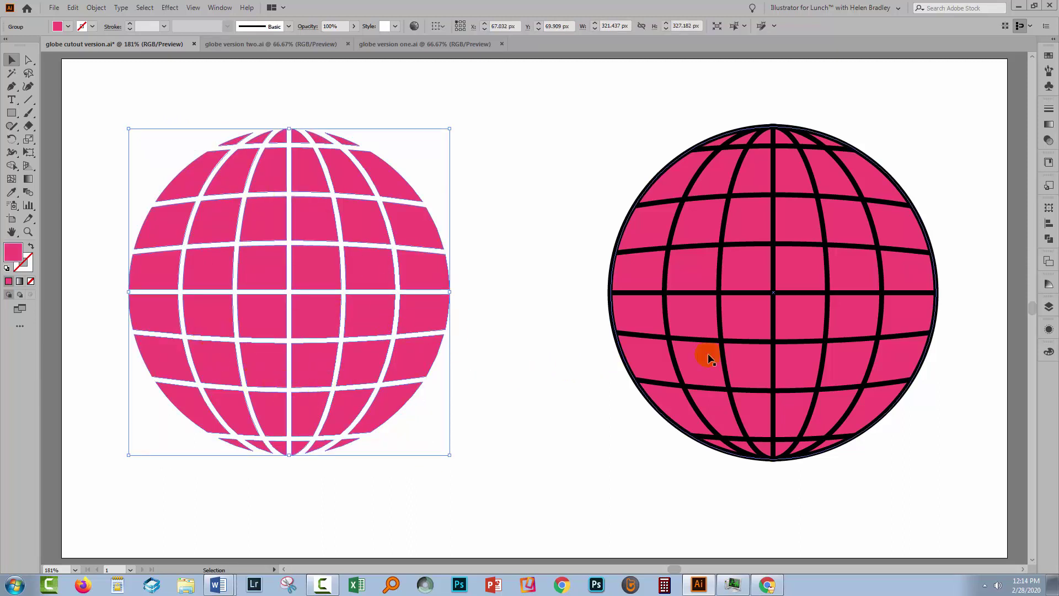
{"action": "left_click", "coordinate": [1050, 317]}
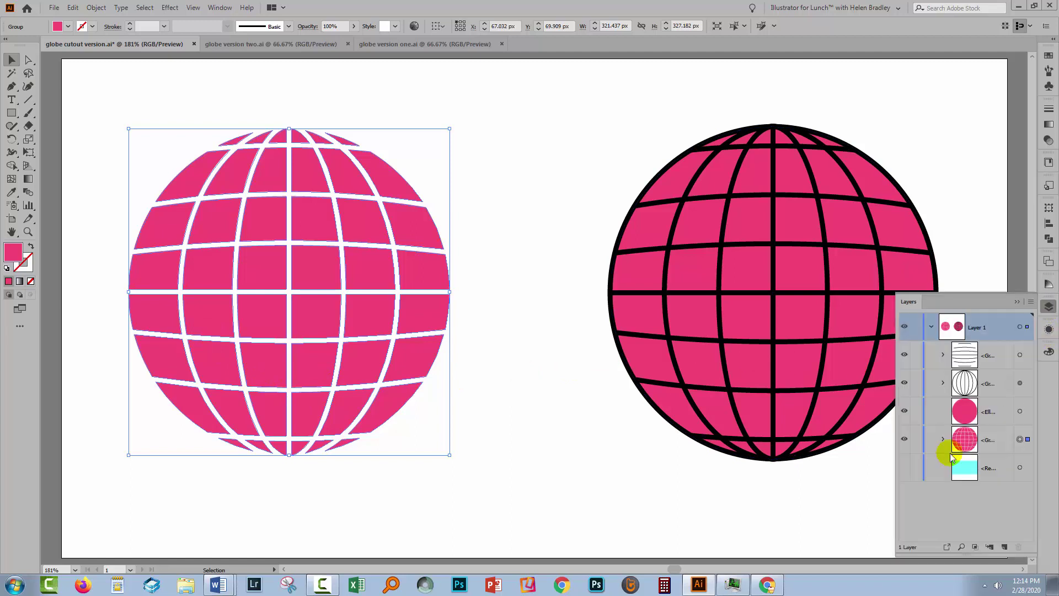
{"action": "left_click", "coordinate": [904, 468]}
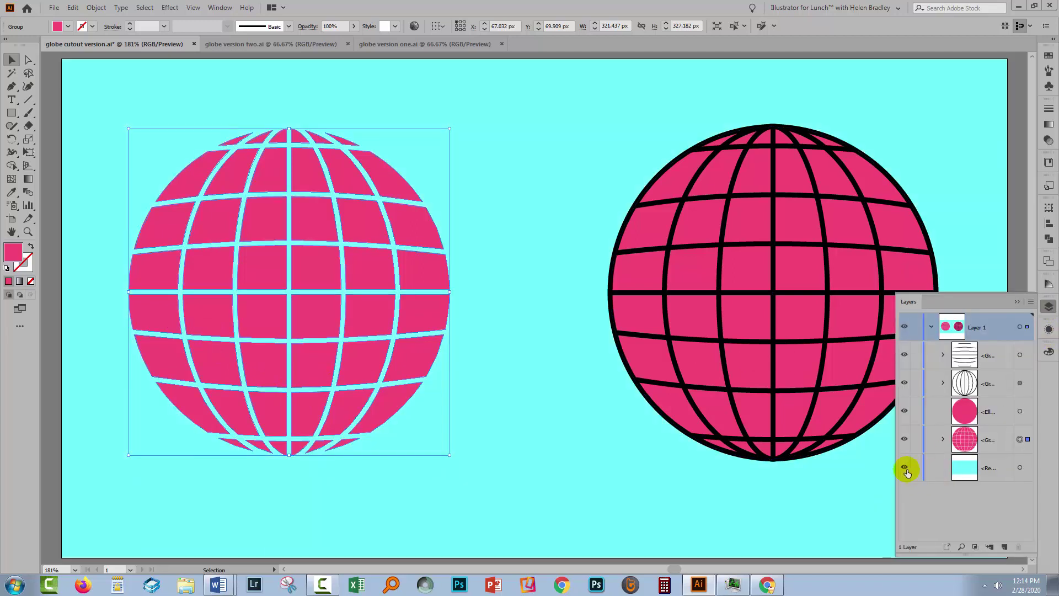
{"action": "left_click", "coordinate": [904, 468]}
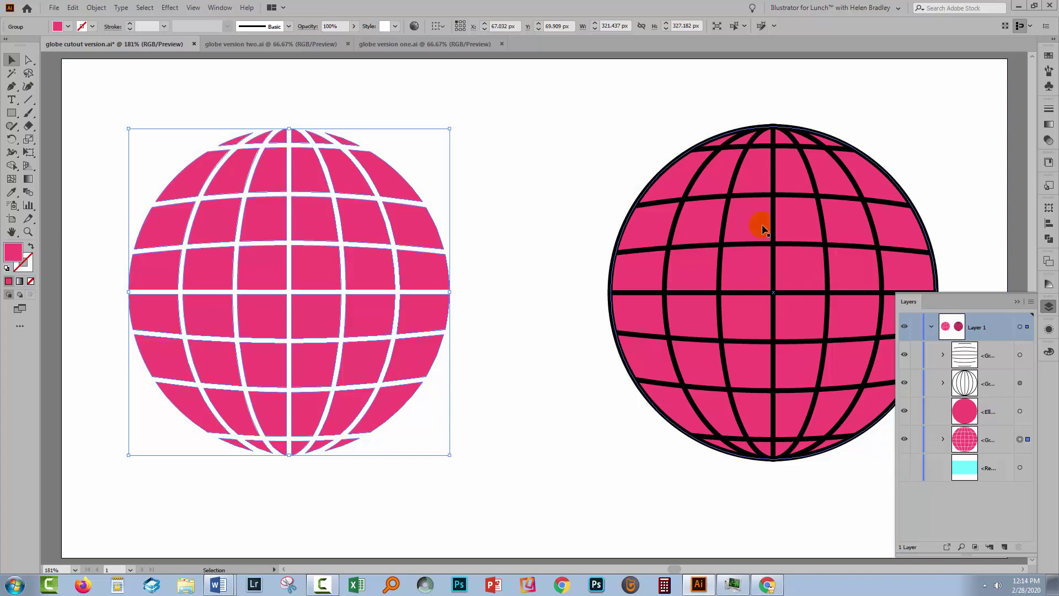
{"action": "left_click", "coordinate": [582, 291]}
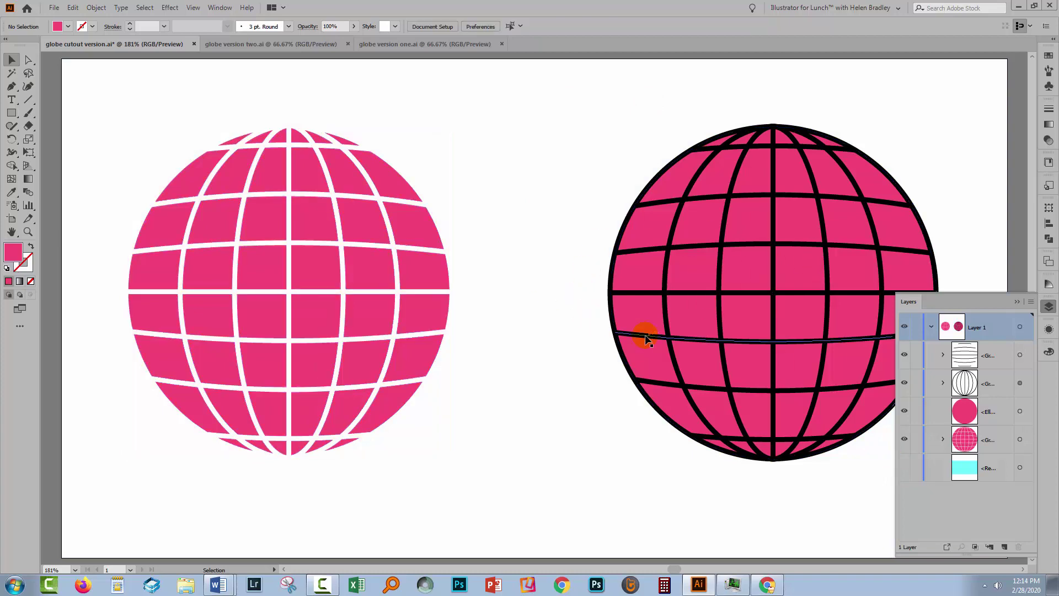
{"action": "left_click", "coordinate": [1017, 301]}
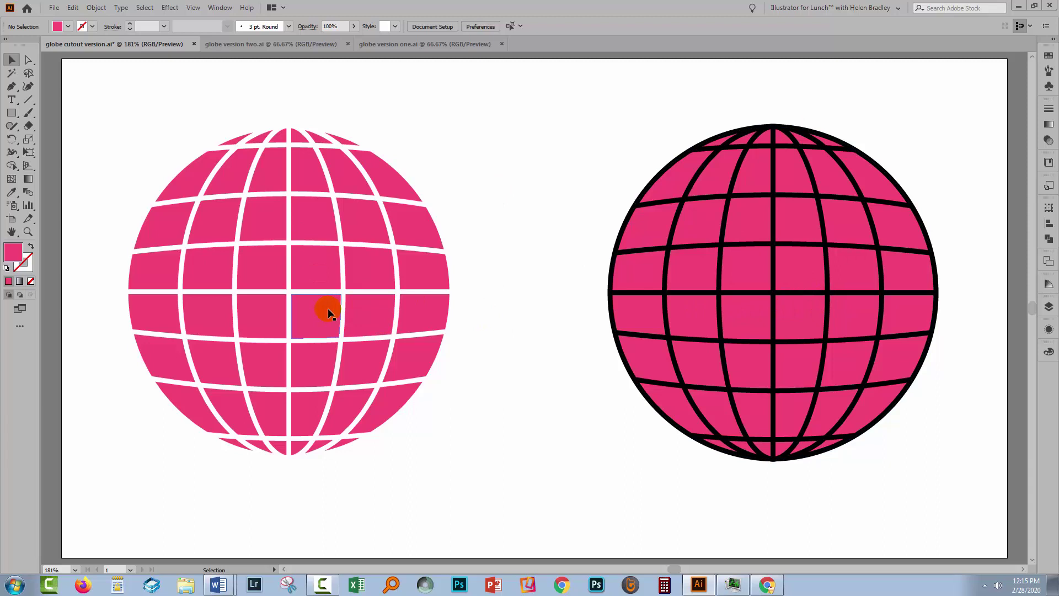
Step: Create a new 1000 × 1000 px document
{"action": "left_click", "coordinate": [54, 9]}
{"action": "left_click", "coordinate": [61, 9]}
{"action": "key", "text": "ctrl+n"}
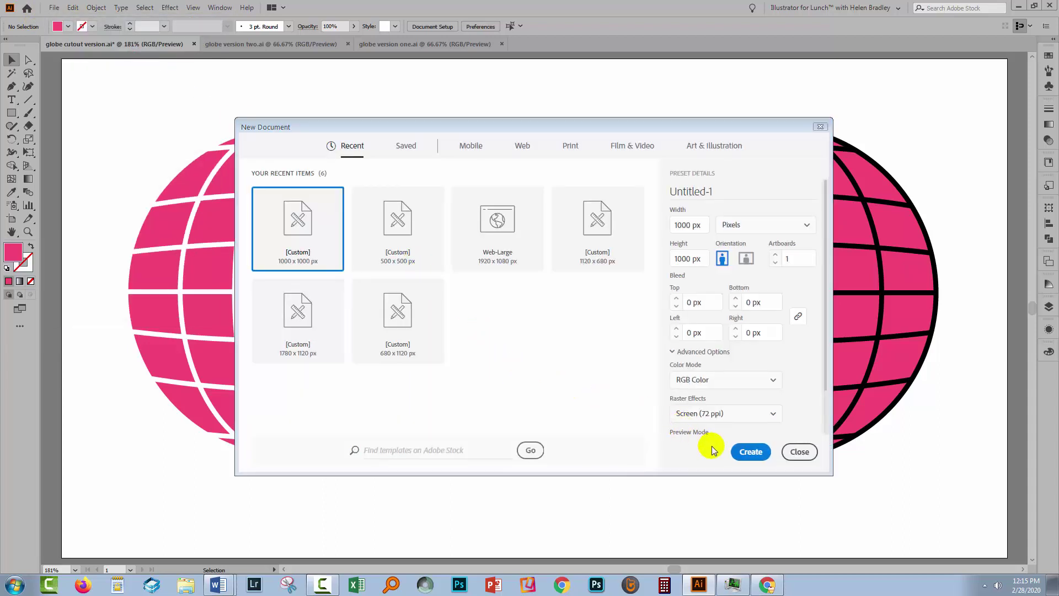
{"action": "left_click", "coordinate": [743, 453]}
Step: Draw a large circle in the artboard centre with a pink fill and no stroke
{"action": "left_click", "coordinate": [11, 112]}
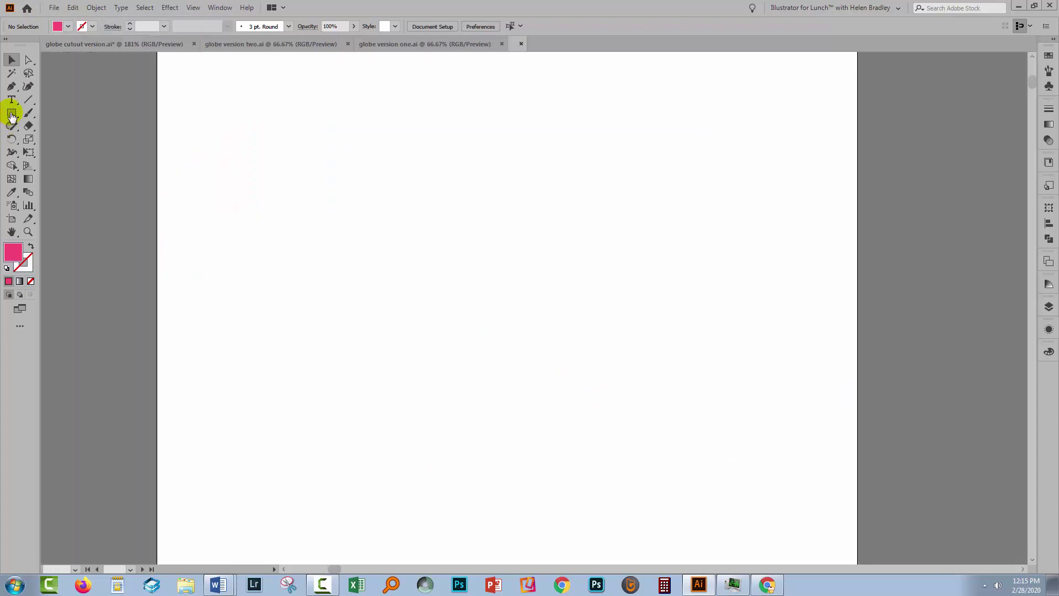
{"action": "left_click_drag", "start_coordinate": [11, 113], "coordinate": [36, 137]}
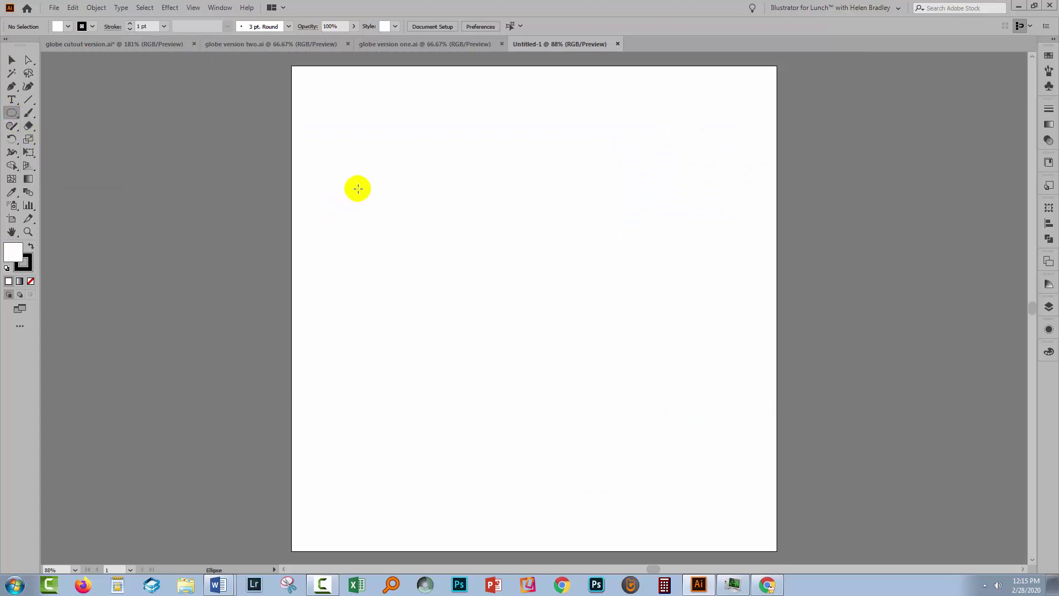
{"action": "mouse_move", "coordinate": [372, 178]}
{"action": "left_mouse_down"}
{"action": "mouse_move", "coordinate": [517, 318]}
{"action": "mouse_move", "coordinate": [669, 428]}
{"action": "mouse_move", "coordinate": [655, 418]}
{"action": "left_mouse_up"}
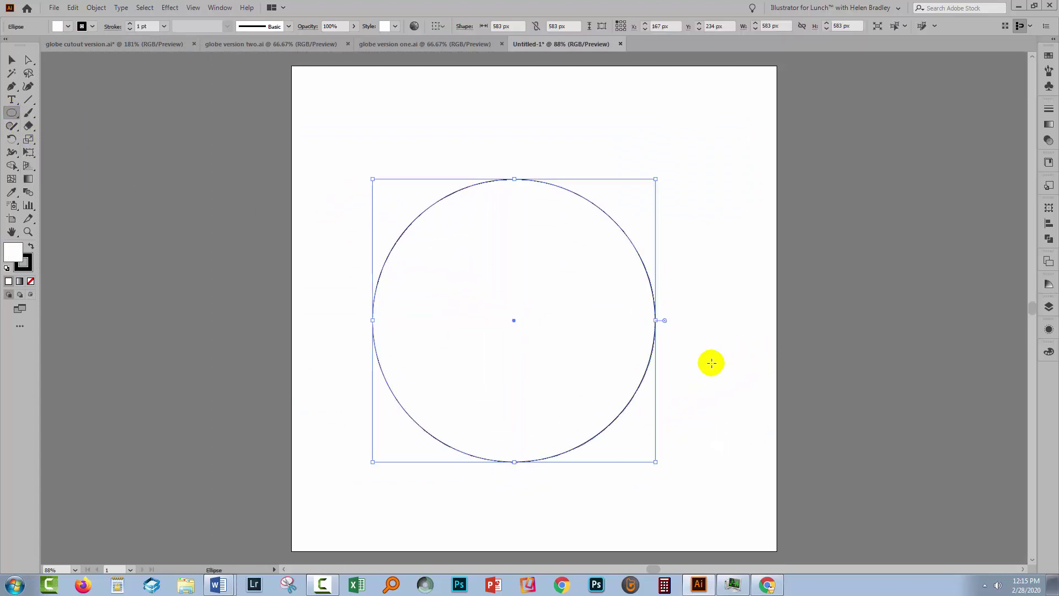
{"action": "left_click", "coordinate": [1051, 54]}
{"action": "left_click", "coordinate": [961, 150]}
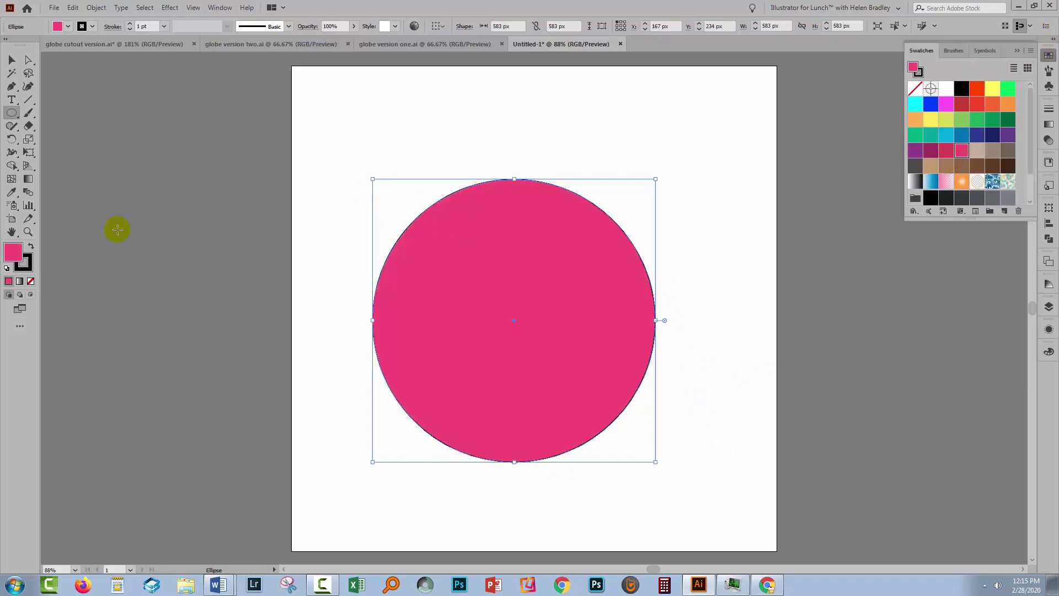
{"action": "left_click", "coordinate": [23, 262]}
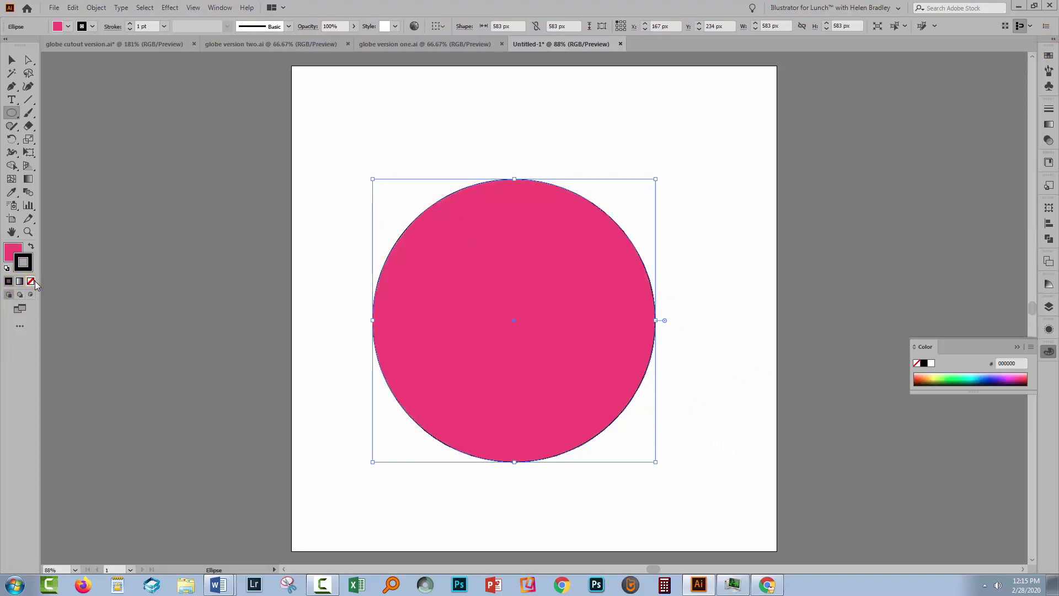
{"action": "left_click", "coordinate": [31, 282]}
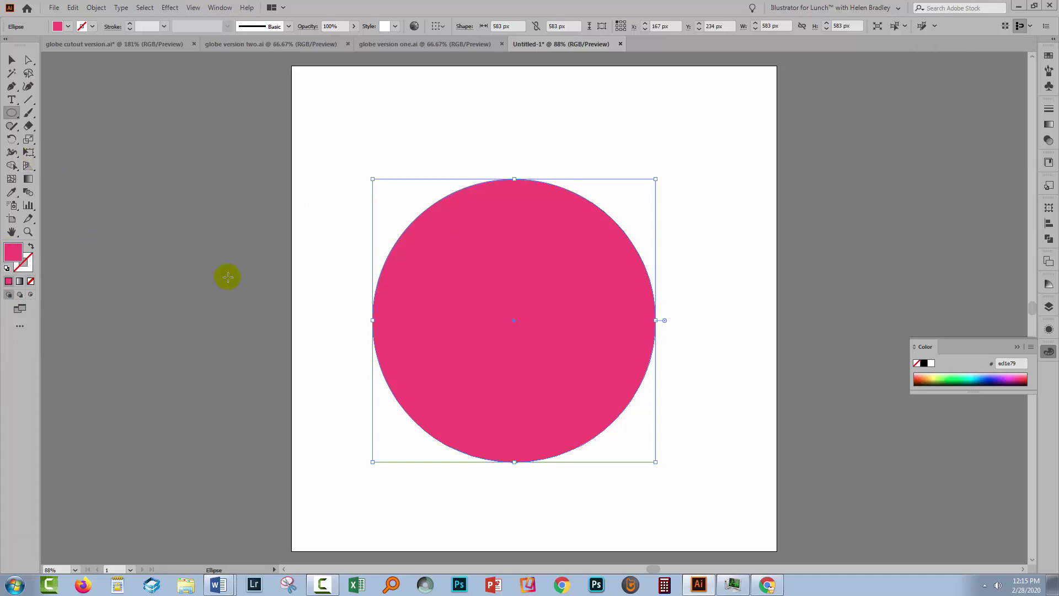
Step: Draw a smaller circle over the pink circle's centre
{"action": "key", "text": "v"}
{"action": "left_click", "coordinate": [284, 322]}
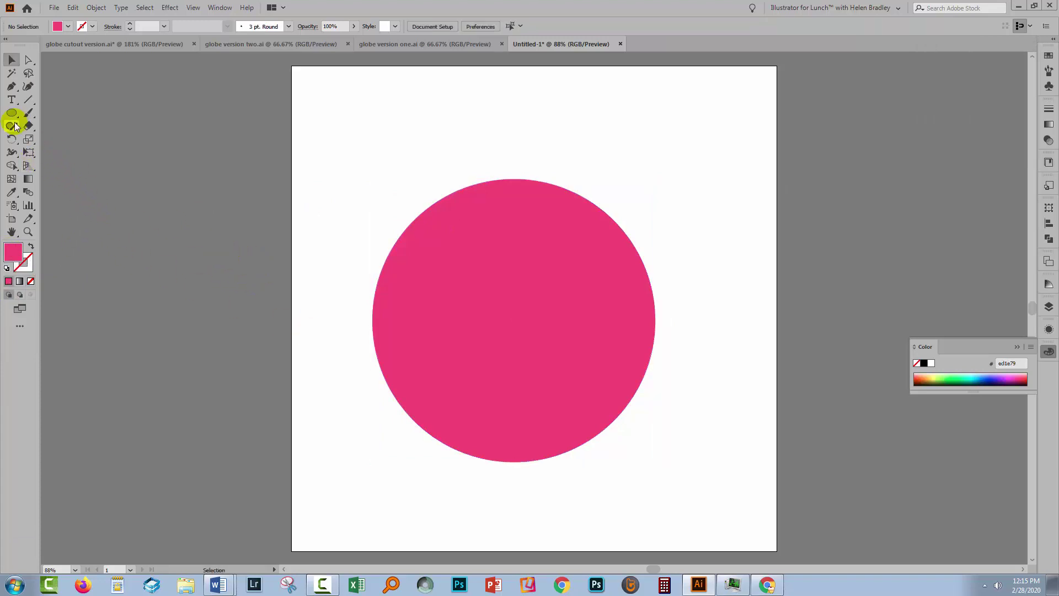
{"action": "left_click", "coordinate": [13, 114]}
{"action": "left_click_drag", "start_coordinate": [457, 253], "coordinate": [530, 392]}
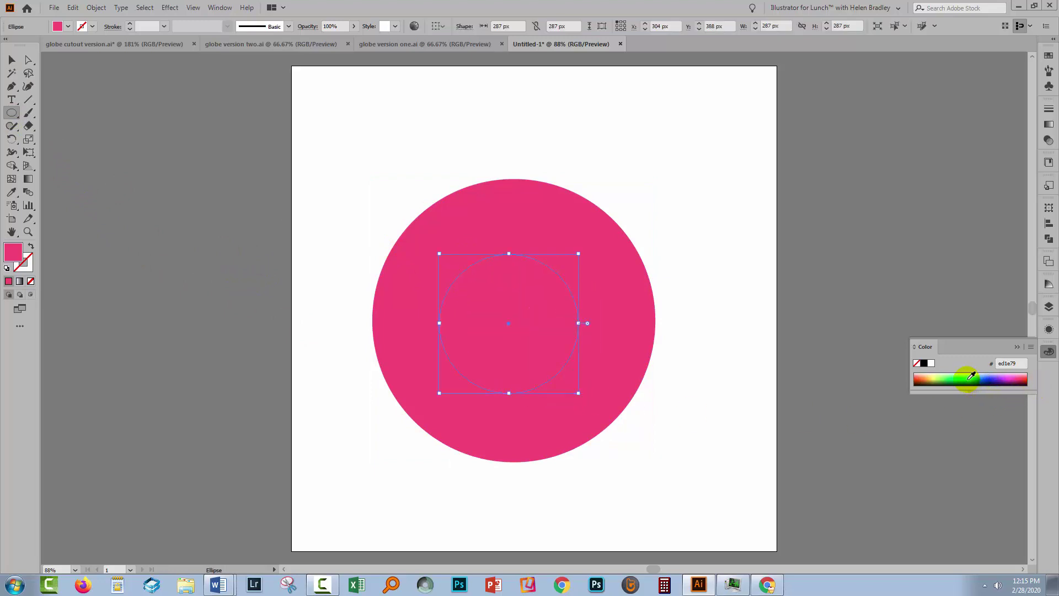
Step: Give the inner circle a teal fill
{"action": "left_click", "coordinate": [972, 375]}
{"action": "key", "text": "v"}
{"action": "left_click", "coordinate": [721, 450]}
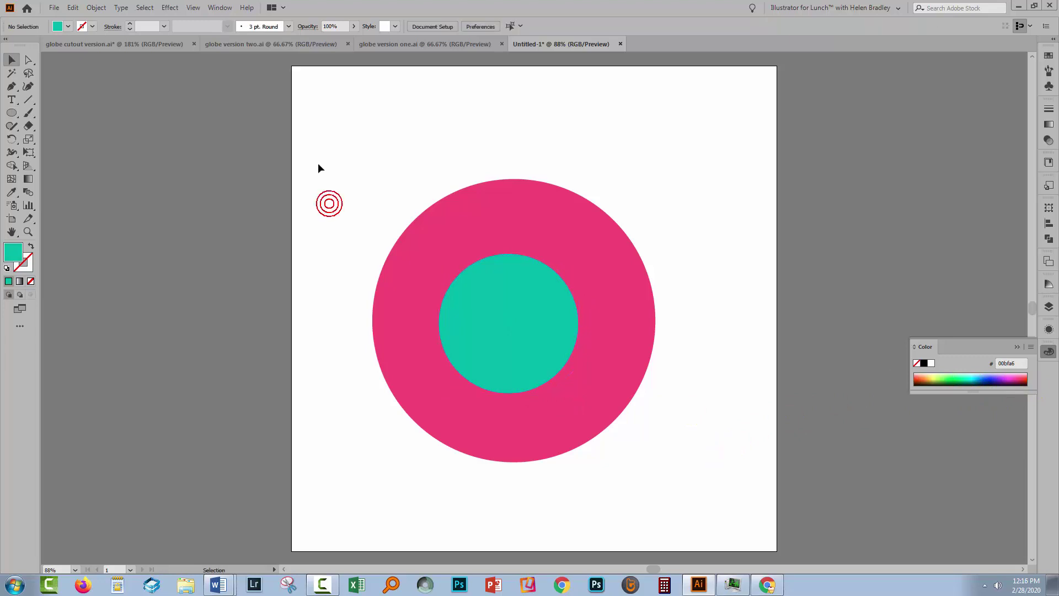
Step: Align both circles' horizontal and vertical centres, then reselect the pair
{"action": "left_click_drag", "start_coordinate": [322, 165], "coordinate": [640, 436]}
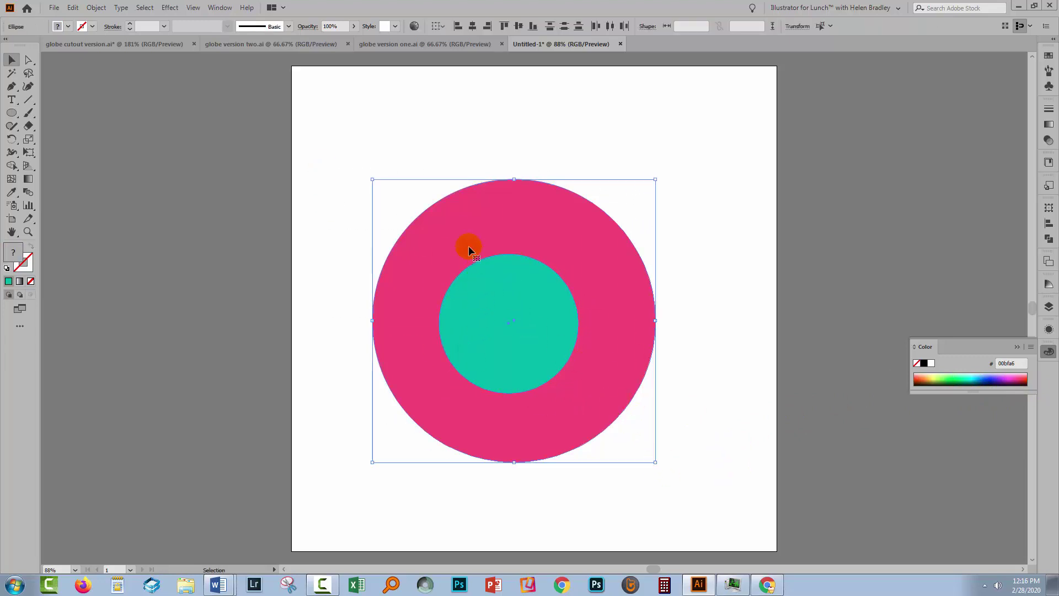
{"action": "left_click", "coordinate": [473, 26]}
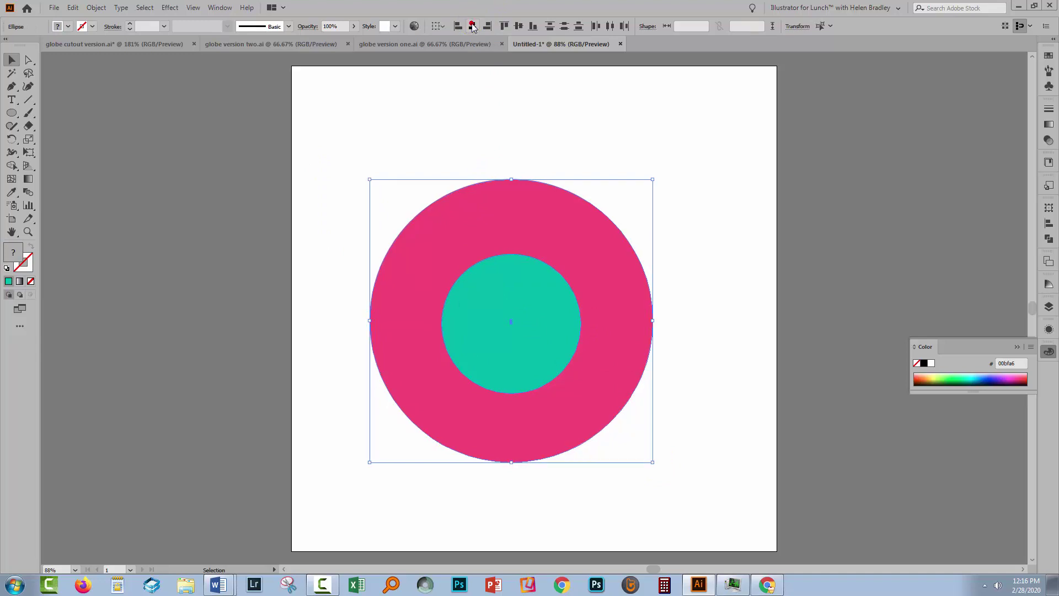
{"action": "left_click", "coordinate": [518, 26]}
{"action": "left_click", "coordinate": [670, 229]}
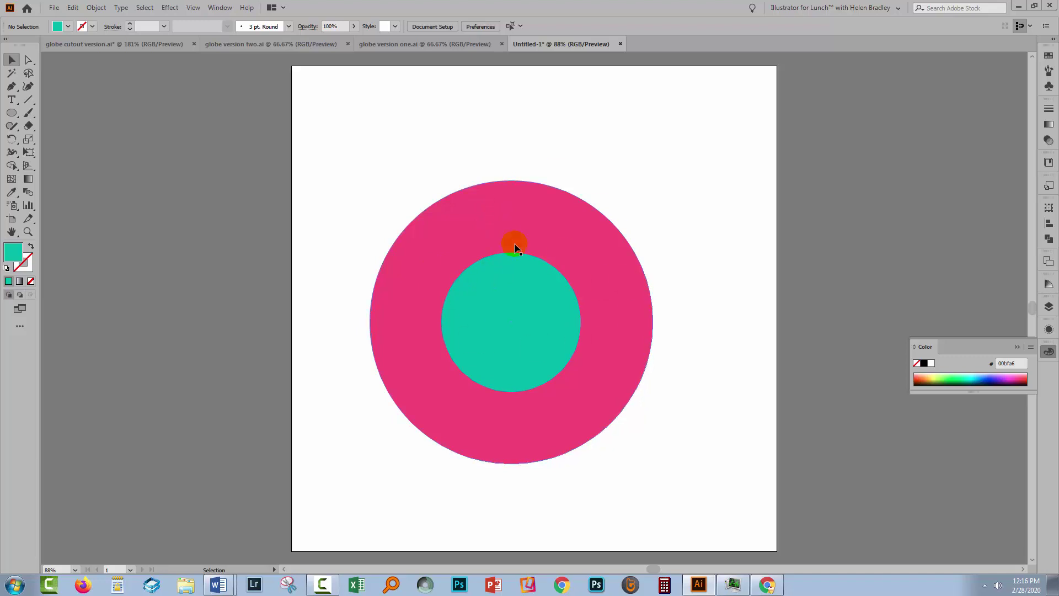
{"action": "left_click_drag", "start_coordinate": [388, 214], "coordinate": [657, 439]}
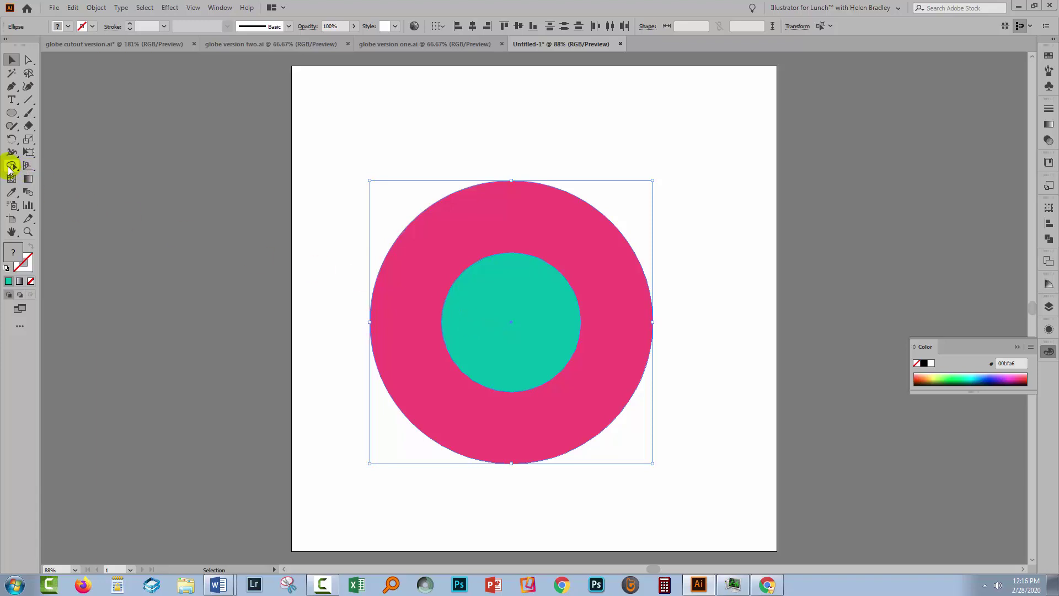
{"action": "left_click", "coordinate": [617, 286]}
Step: Apply Pathfinder Minus Front to subtract the teal circle from the pink one
{"action": "left_click", "coordinate": [617, 258]}
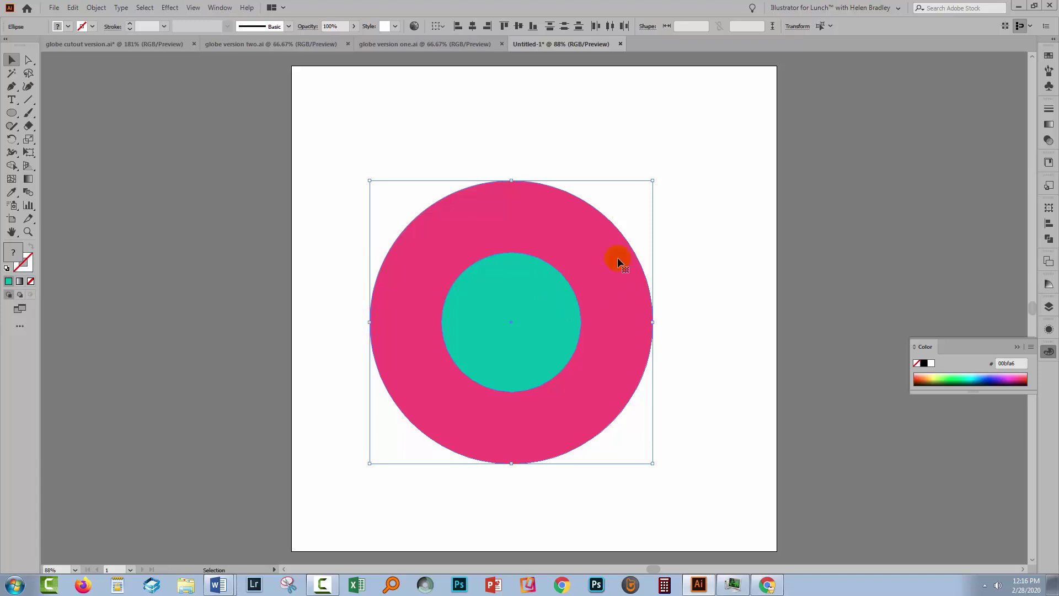
{"action": "left_click", "coordinate": [1048, 240]}
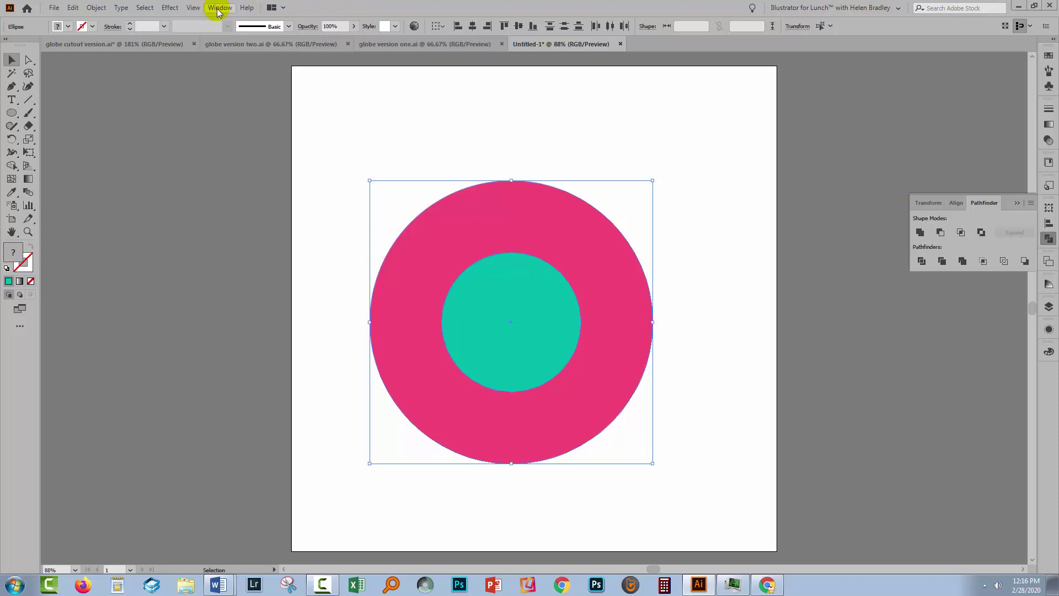
{"action": "left_click", "coordinate": [430, 229]}
{"action": "left_click", "coordinate": [940, 232]}
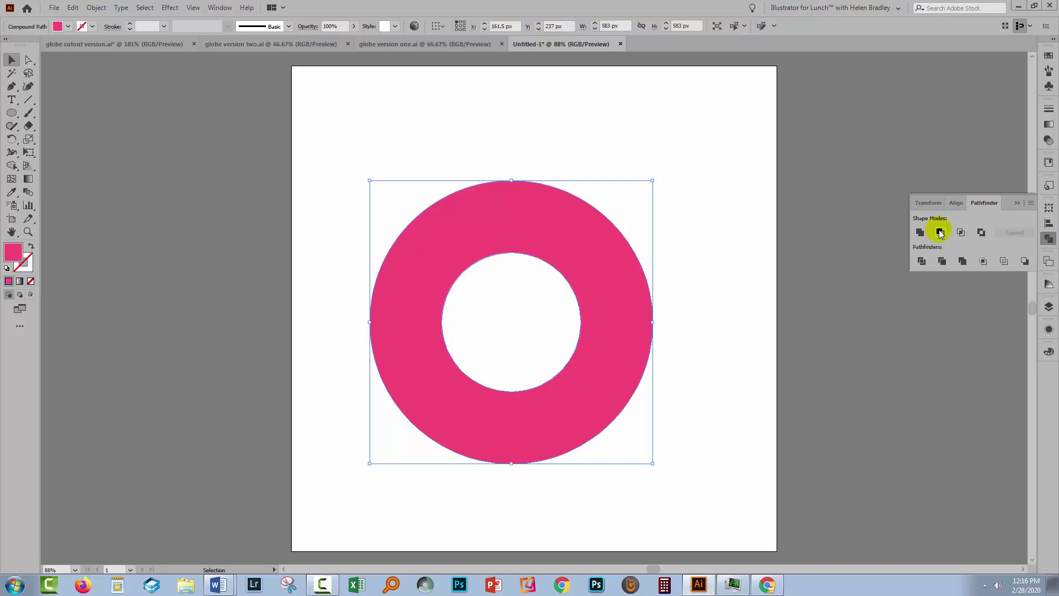
{"action": "left_click", "coordinate": [732, 303]}
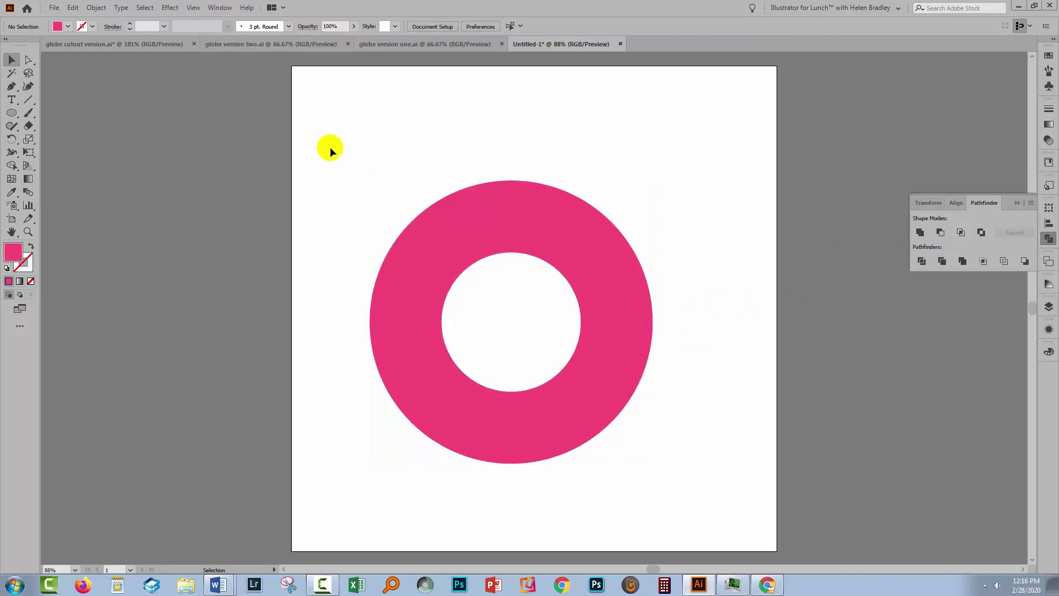
Step: Draw a rectangle covering most of the artboard and move it behind the pink ring
{"action": "left_click_drag", "start_coordinate": [11, 113], "coordinate": [48, 111]}
{"action": "left_click_drag", "start_coordinate": [297, 80], "coordinate": [748, 522]}
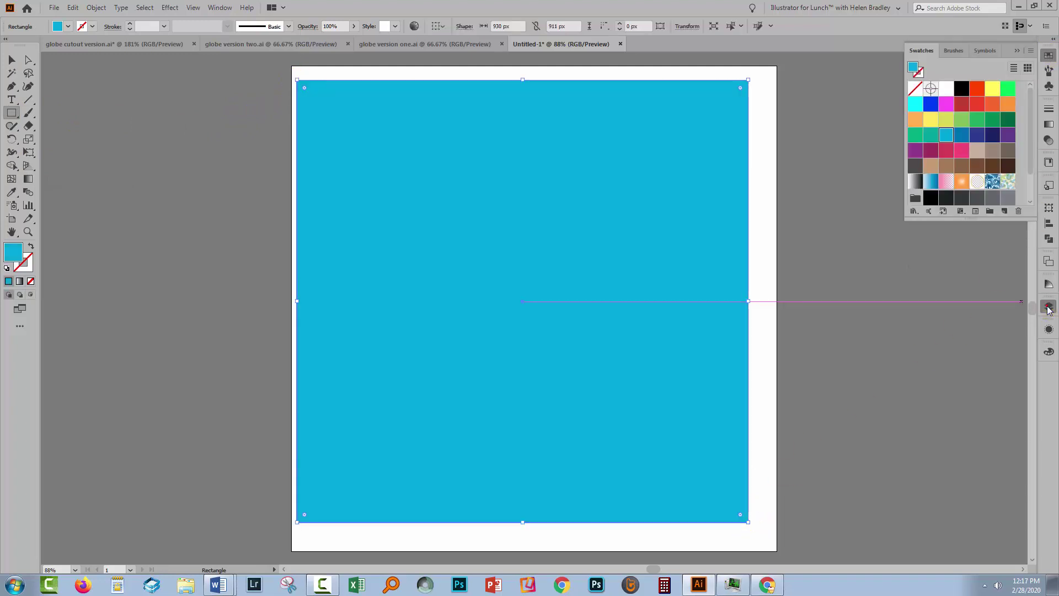
{"action": "left_click", "coordinate": [1049, 307]}
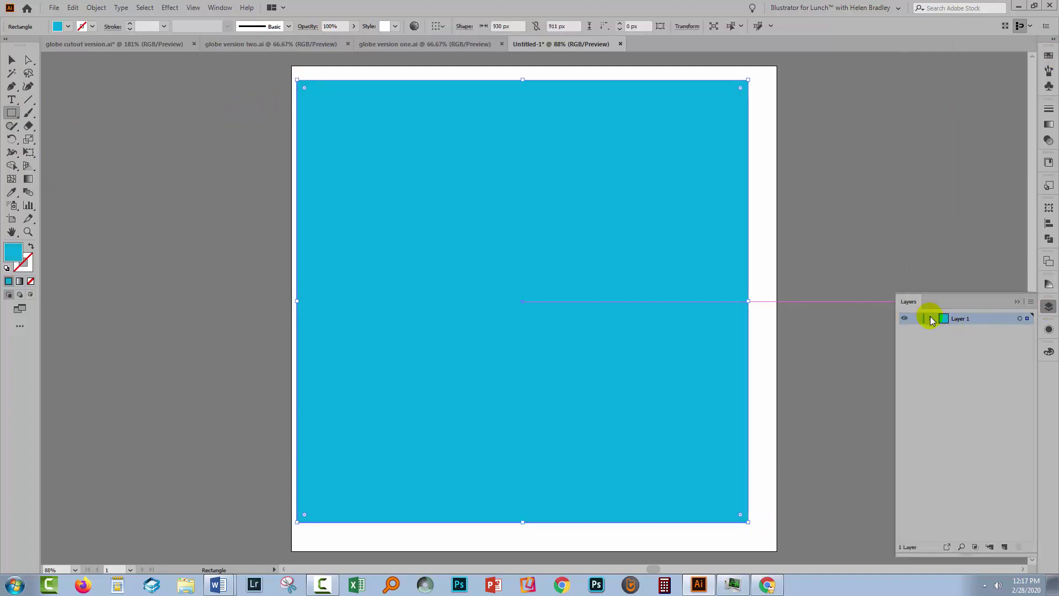
{"action": "left_click", "coordinate": [931, 319]}
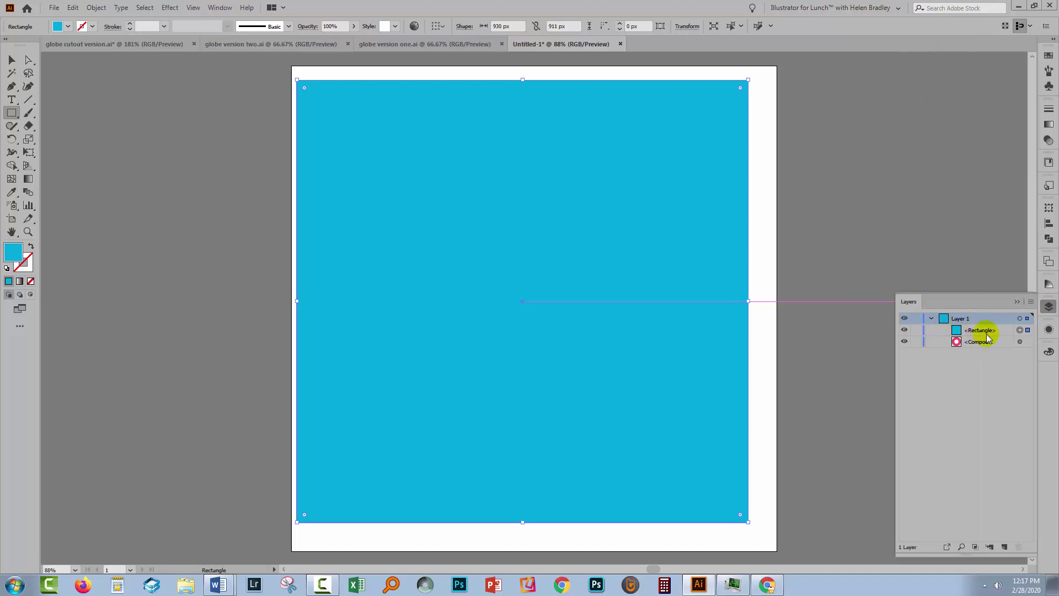
{"action": "left_click_drag", "start_coordinate": [989, 334], "coordinate": [984, 354]}
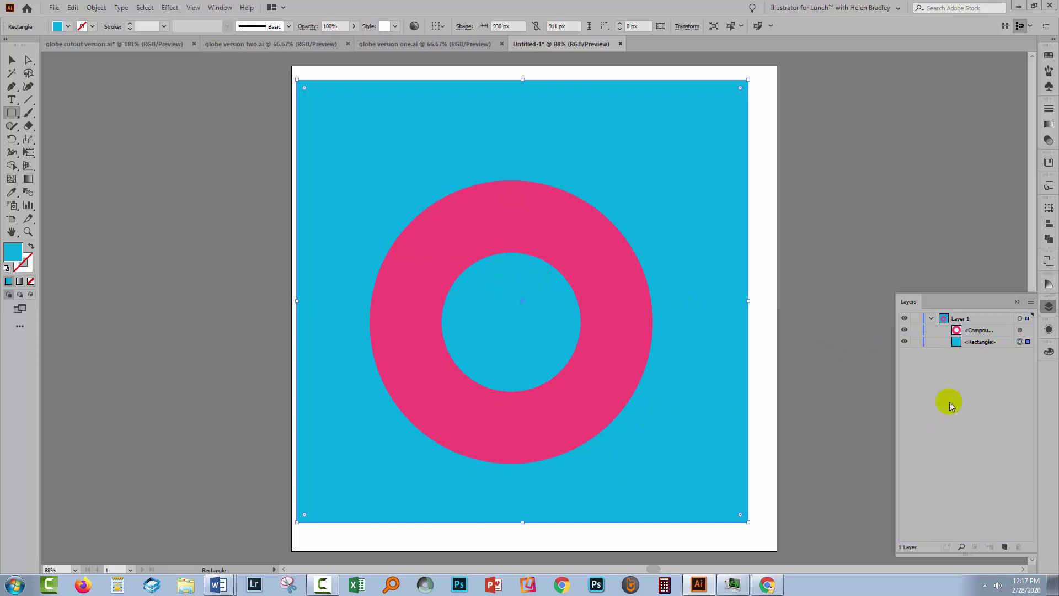
Step: Pick the Compound Path in Layers, hide the blue rectangle, and select the pink ring
{"action": "left_click_drag", "start_coordinate": [898, 371], "coordinate": [842, 367]}
{"action": "left_click", "coordinate": [959, 331]}
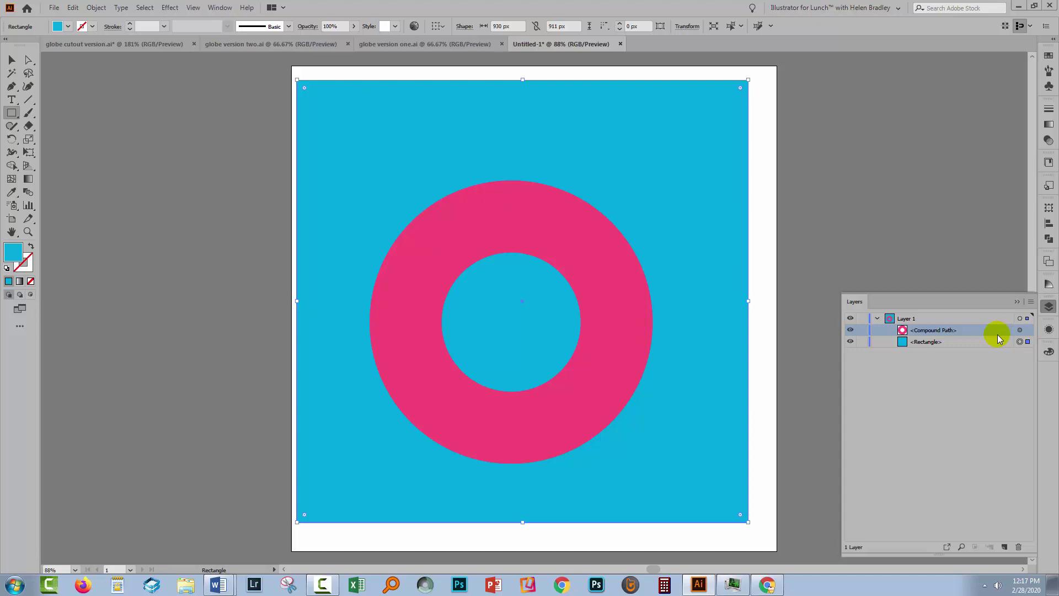
{"action": "left_click", "coordinate": [850, 342]}
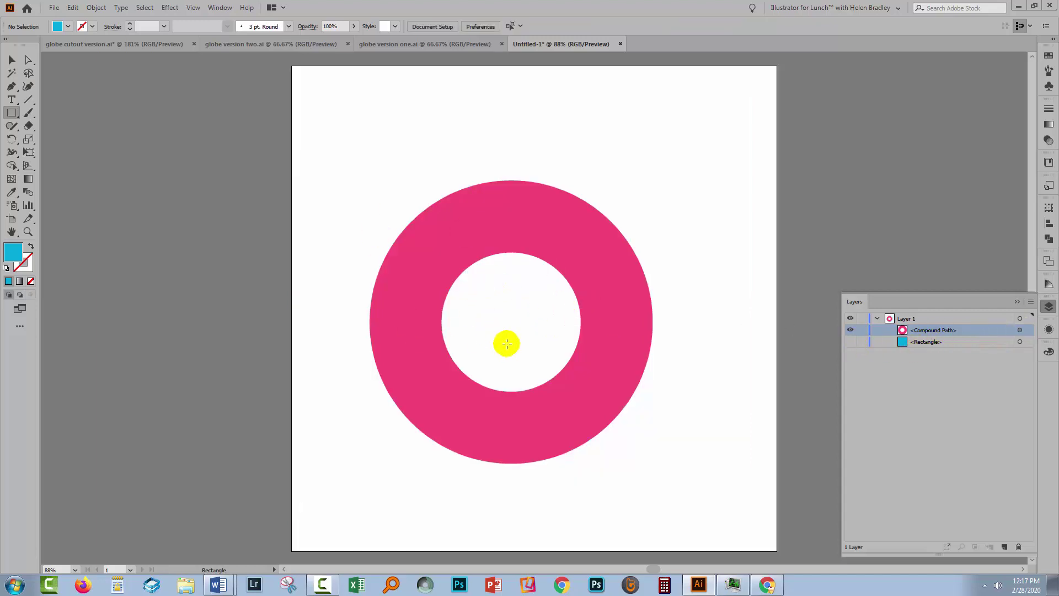
{"action": "left_click", "coordinate": [11, 60]}
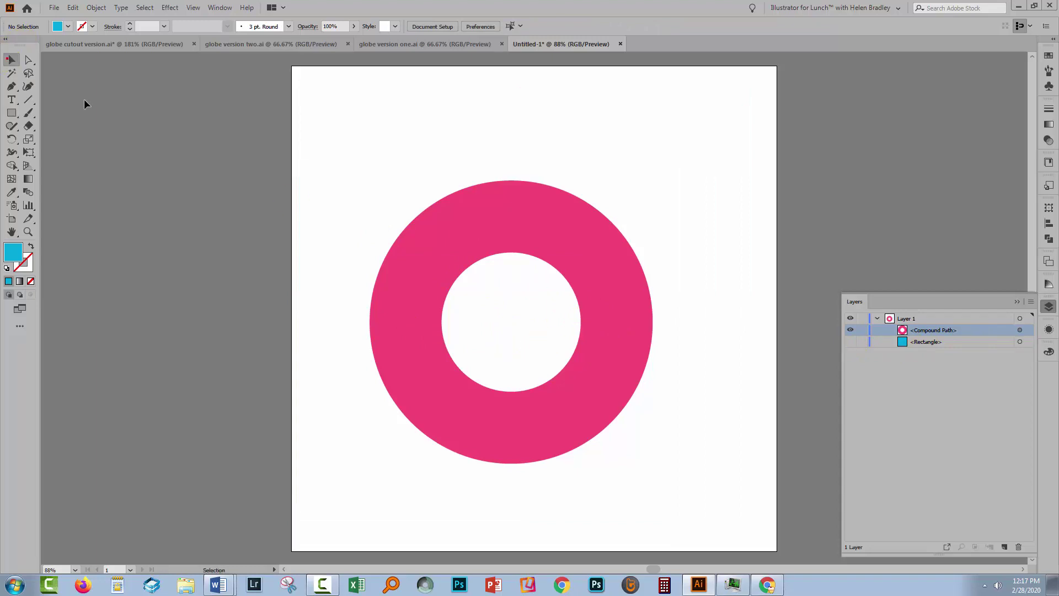
{"action": "left_click", "coordinate": [585, 327]}
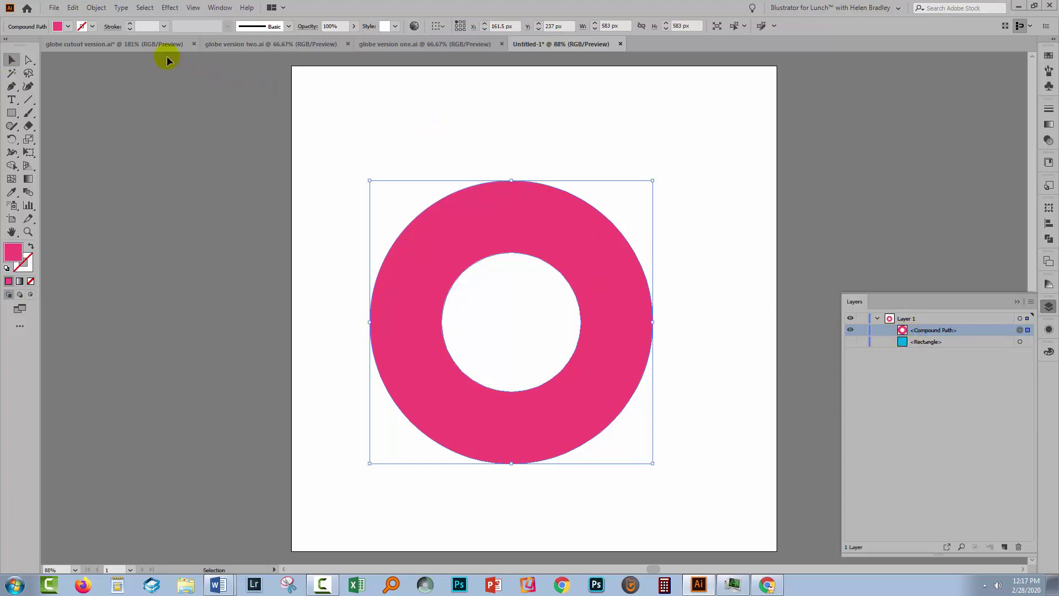
Step: In globe cutout version.ai, centre the black-lined globe and inspect its line groups and pink circle
{"action": "left_click", "coordinate": [108, 43]}
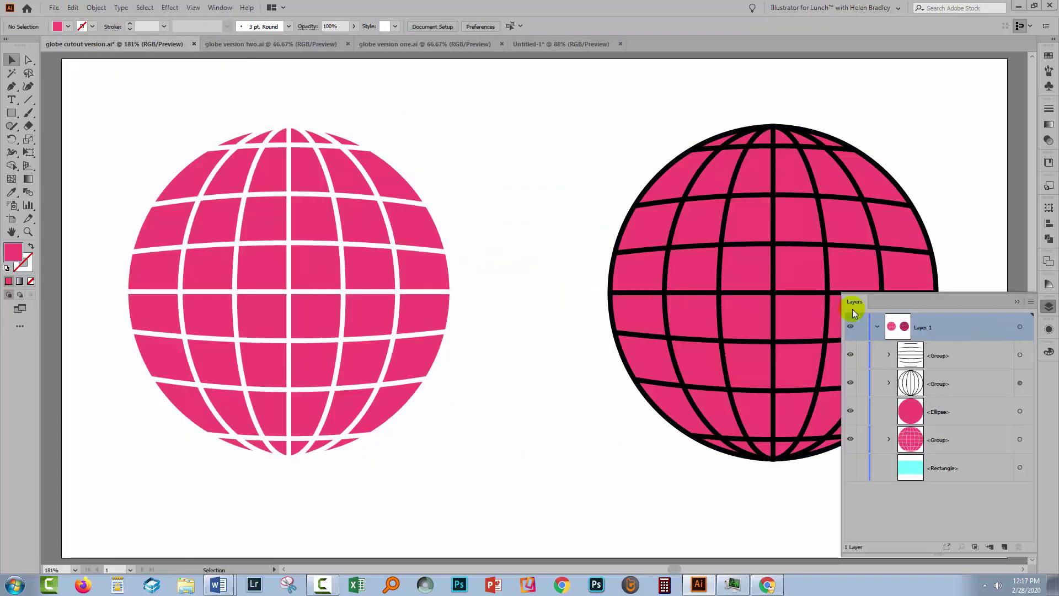
{"action": "left_click", "coordinate": [665, 226]}
{"action": "left_click_drag", "start_coordinate": [718, 237], "coordinate": [503, 224]}
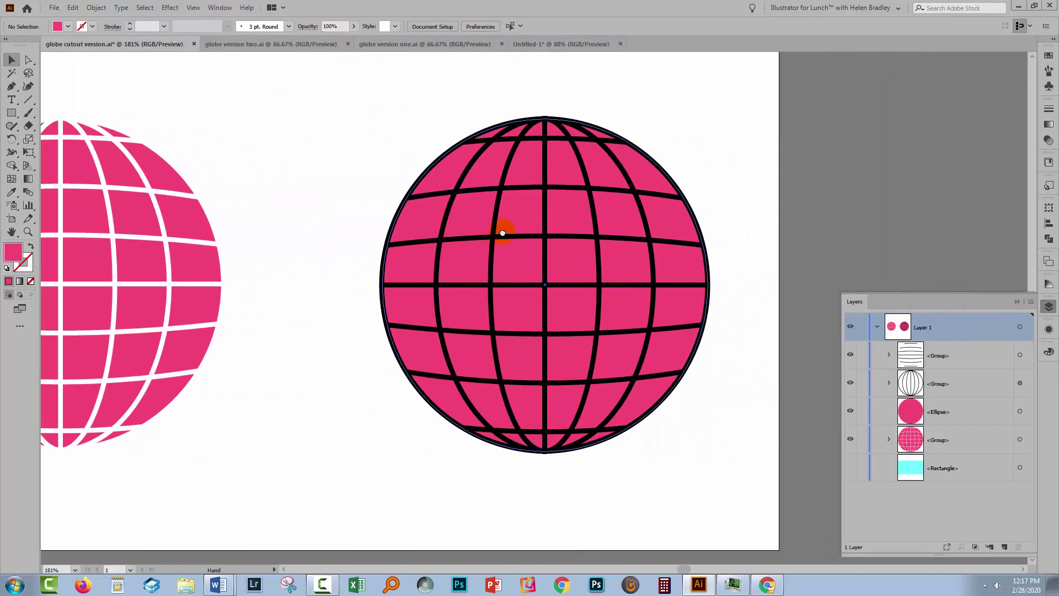
{"action": "left_click", "coordinate": [545, 252]}
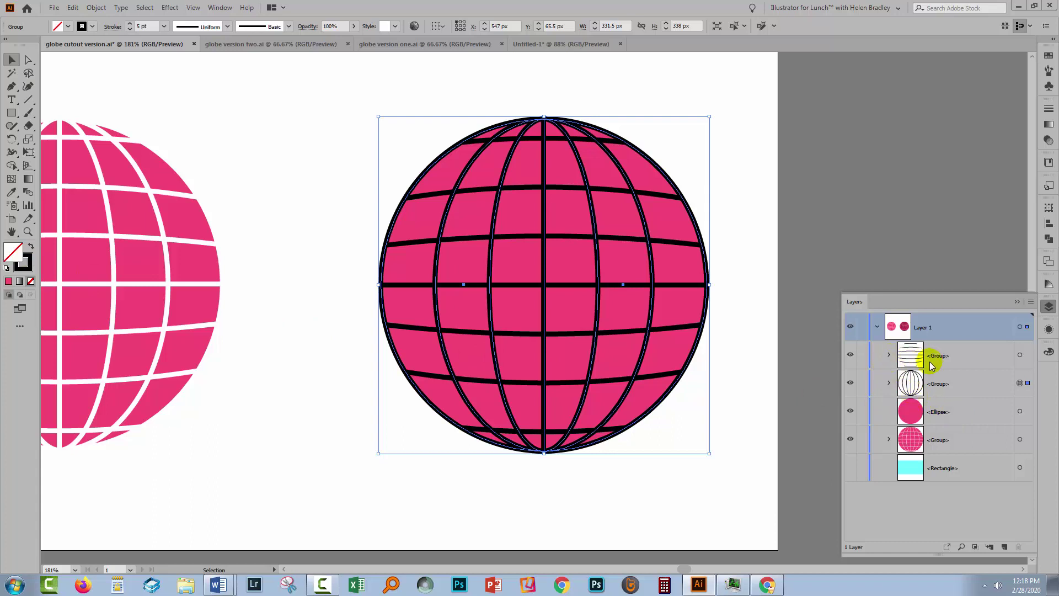
{"action": "left_click", "coordinate": [1020, 356]}
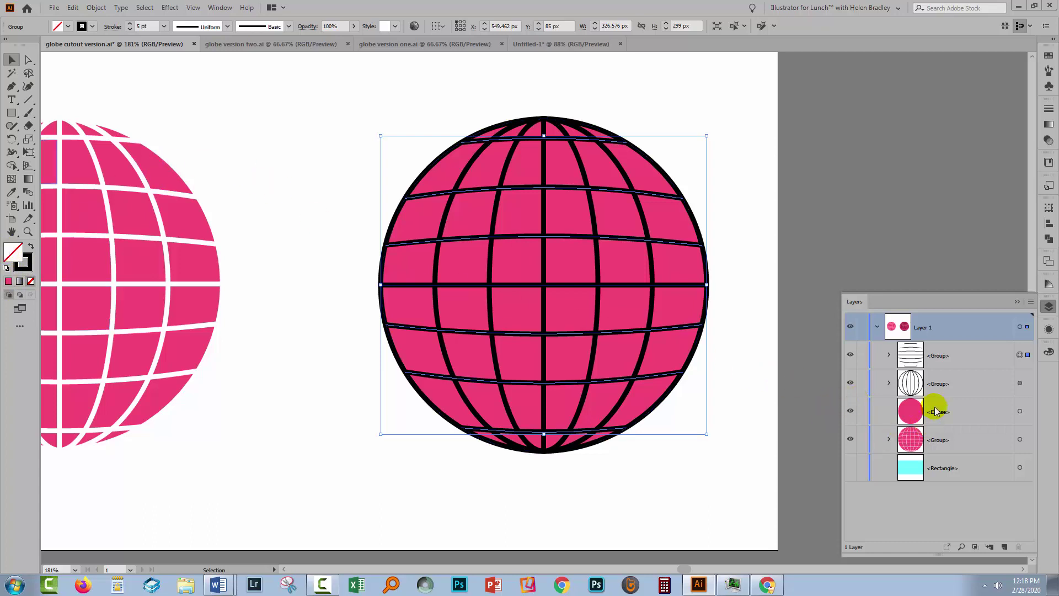
{"action": "left_click", "coordinate": [933, 408]}
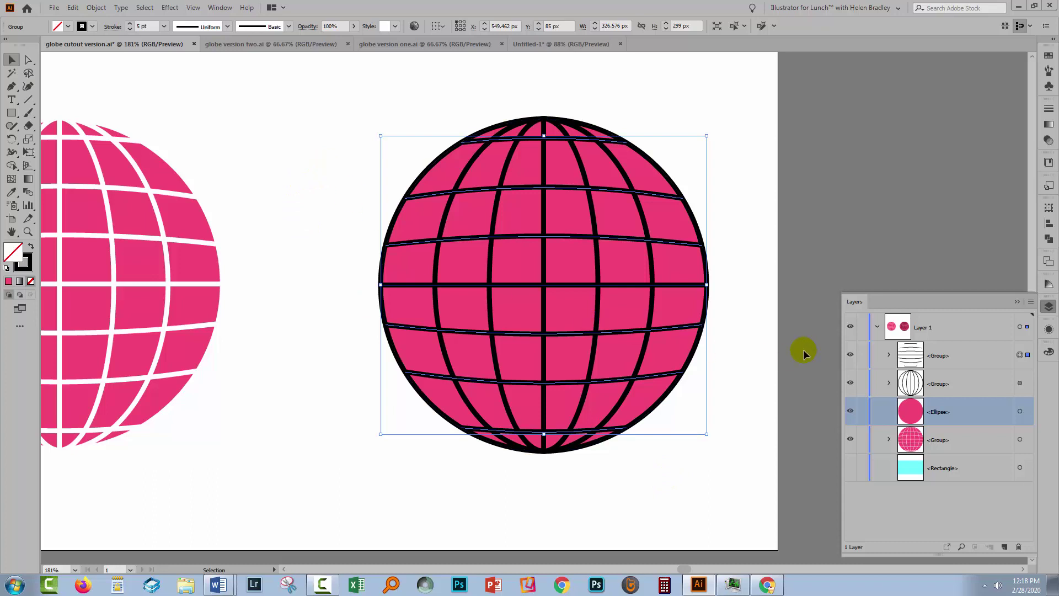
{"action": "left_click", "coordinate": [723, 386]}
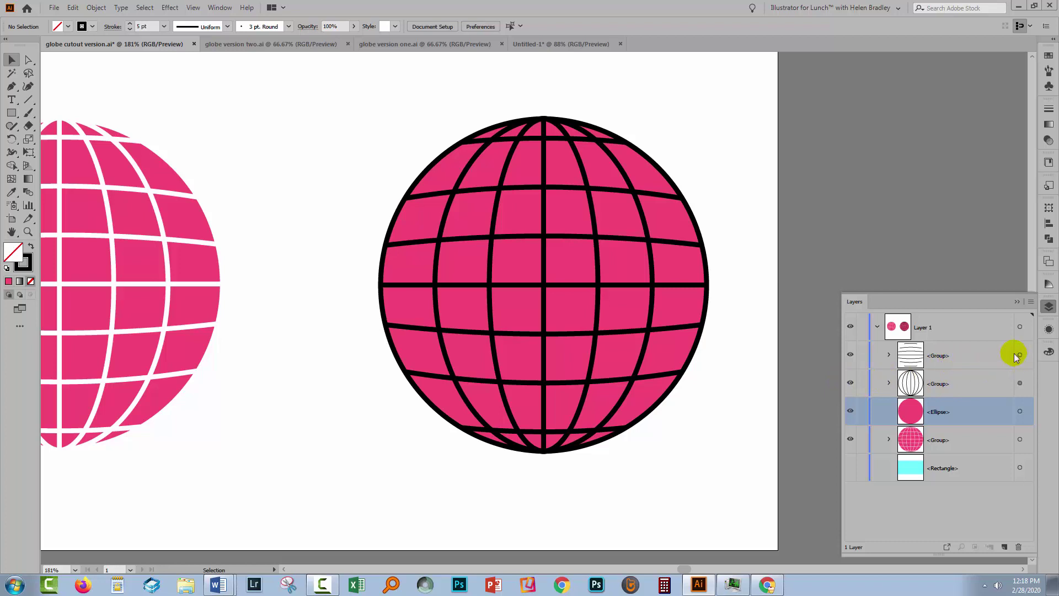
Step: Hide and lock the vertical lines group, then select the horizontal stripes and pink circle
{"action": "left_click", "coordinate": [849, 383]}
{"action": "left_click", "coordinate": [862, 382]}
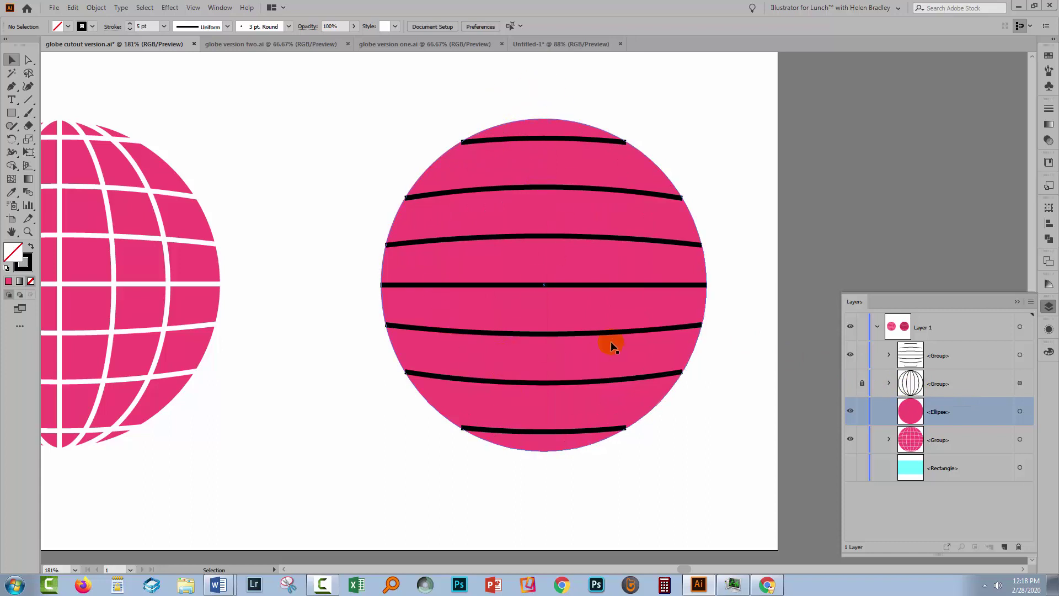
{"action": "left_click", "coordinate": [1020, 355]}
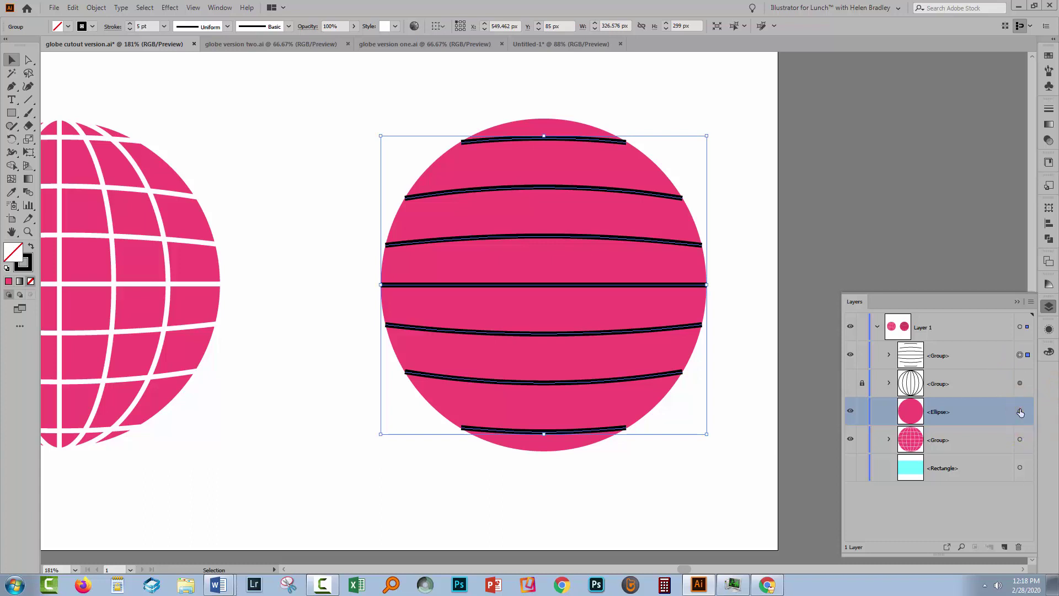
{"action": "left_click", "coordinate": [1020, 411], "text": "shift"}
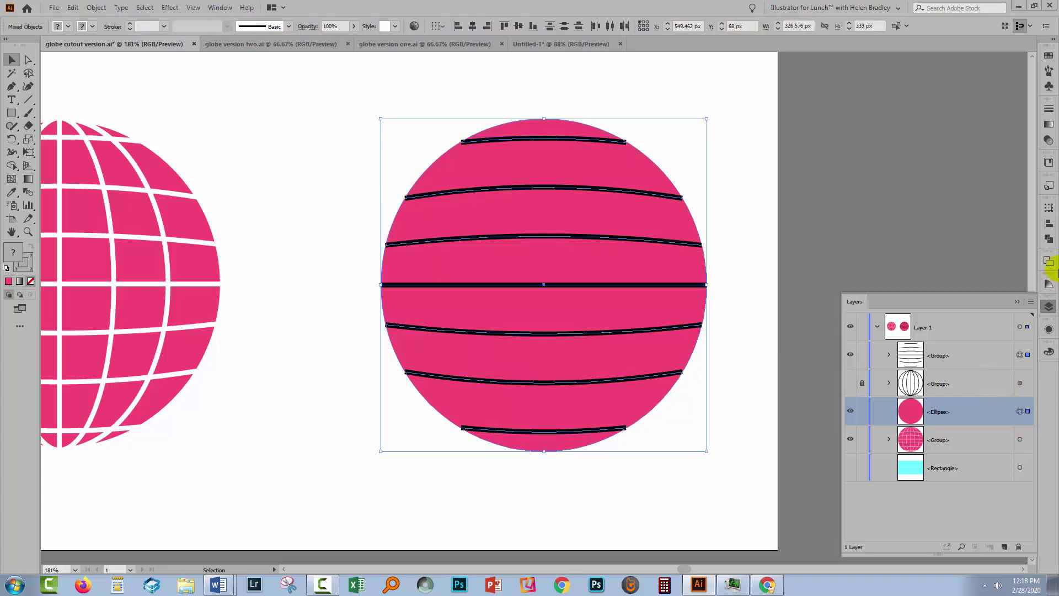
Step: Try Pathfinder Minus Front on stripes and circle, undo it, and reselect the stripes
{"action": "left_click", "coordinate": [1049, 239]}
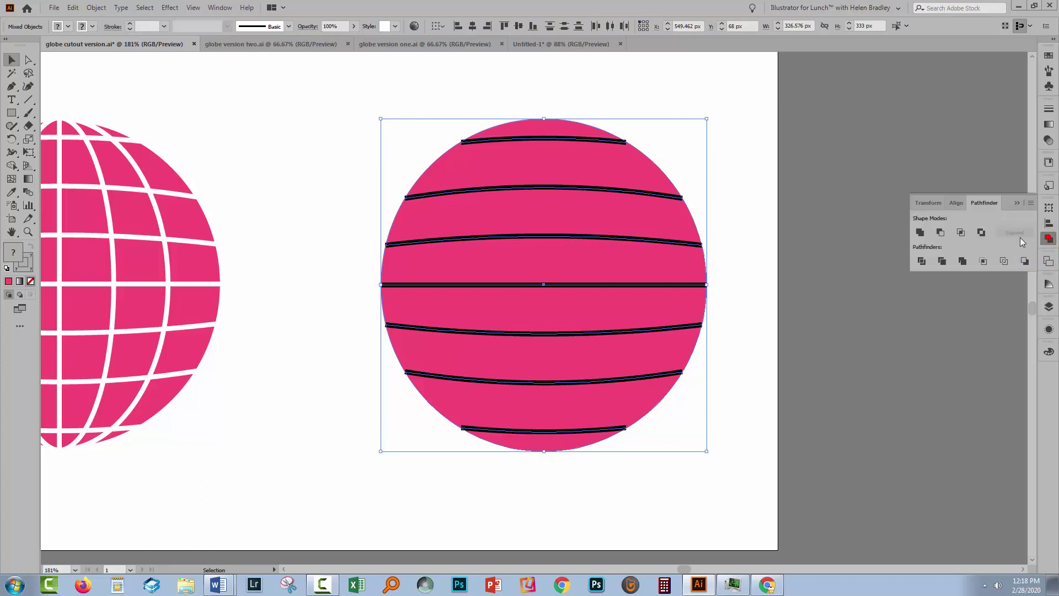
{"action": "left_click", "coordinate": [941, 234]}
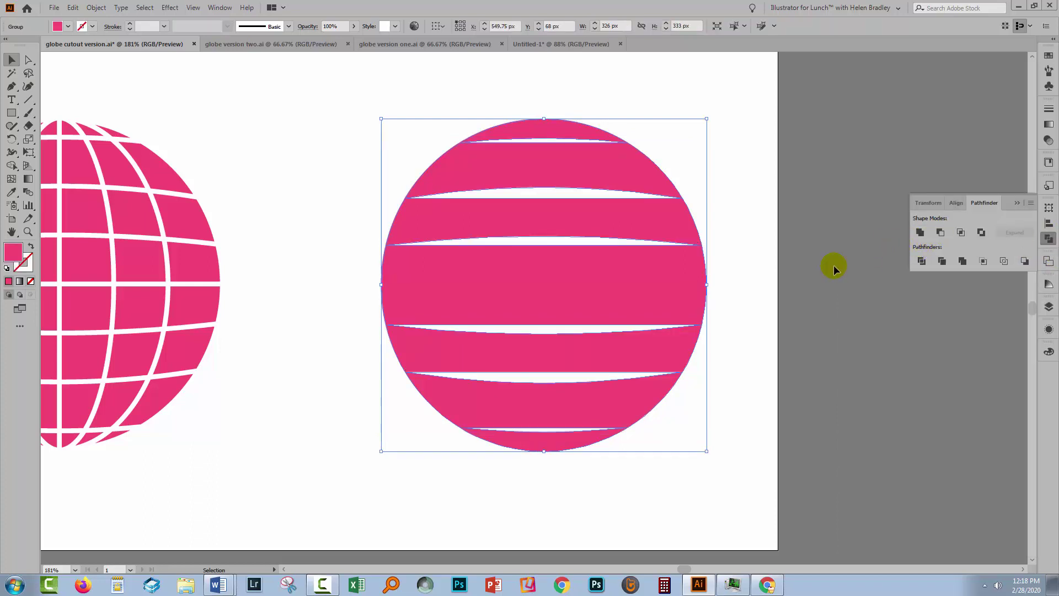
{"action": "key", "text": "ctrl+z"}
{"action": "left_click", "coordinate": [743, 304]}
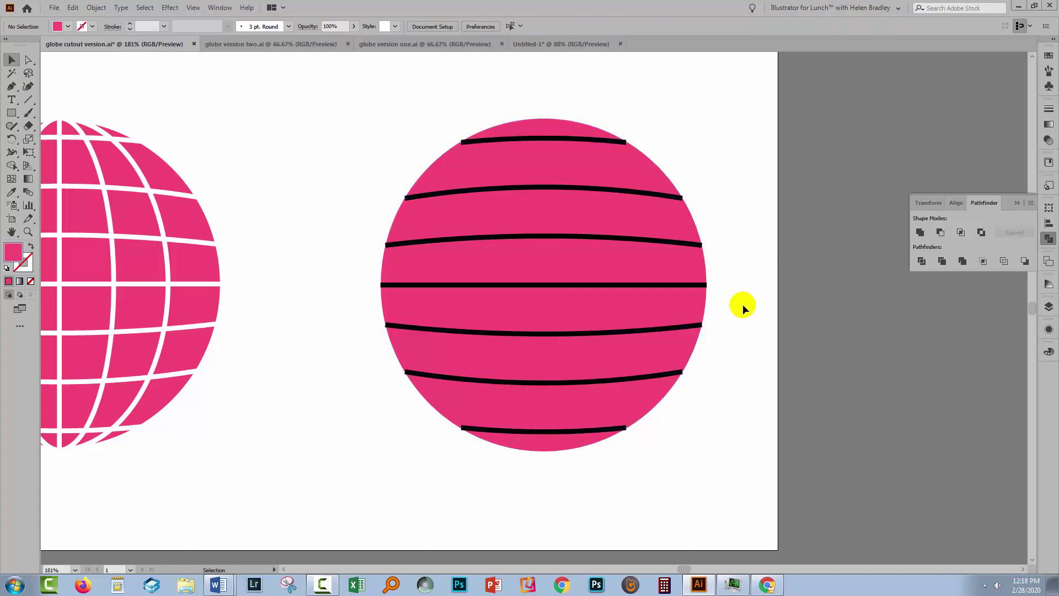
{"action": "left_click", "coordinate": [627, 285]}
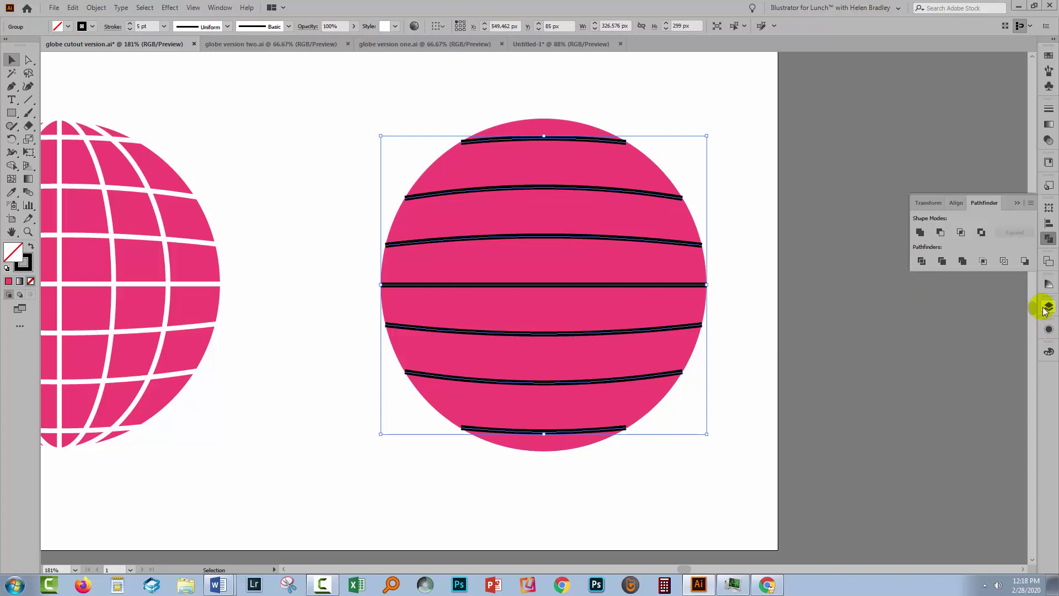
Step: Expand the horizontal stripes group with only Stroke checked, turning them into filled shapes
{"action": "left_click", "coordinate": [636, 198]}
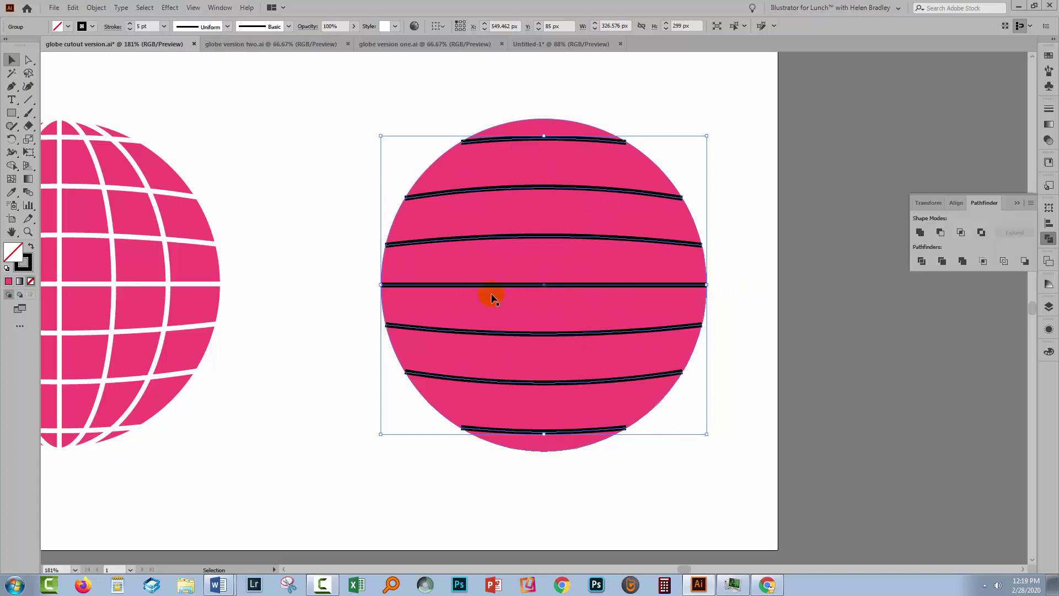
{"action": "left_click", "coordinate": [92, 8]}
{"action": "left_click", "coordinate": [128, 139]}
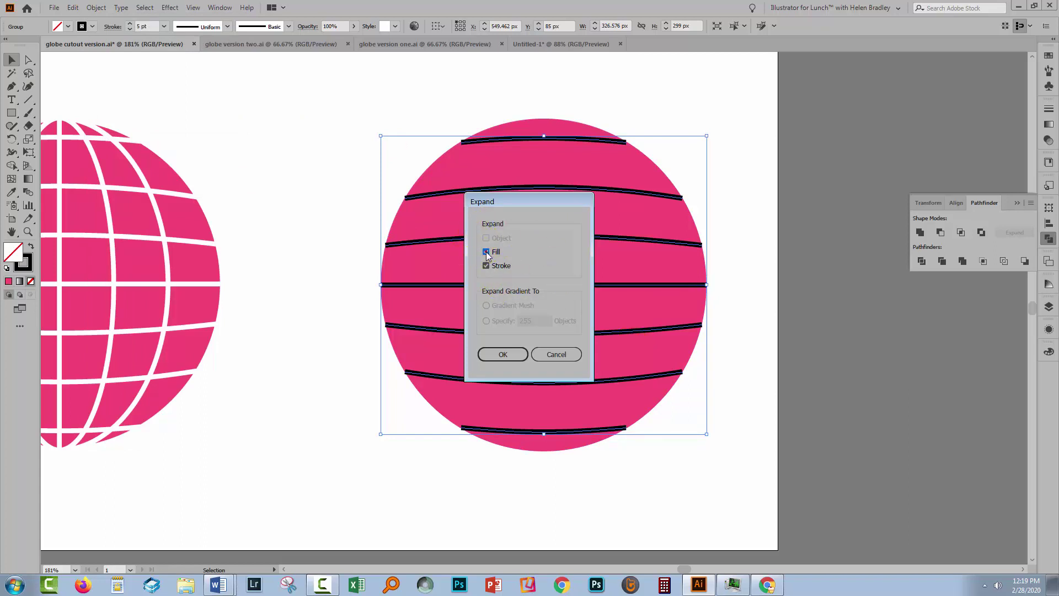
{"action": "left_click_drag", "start_coordinate": [519, 201], "coordinate": [293, 258]}
{"action": "left_click", "coordinate": [267, 323]}
{"action": "left_click", "coordinate": [278, 325]}
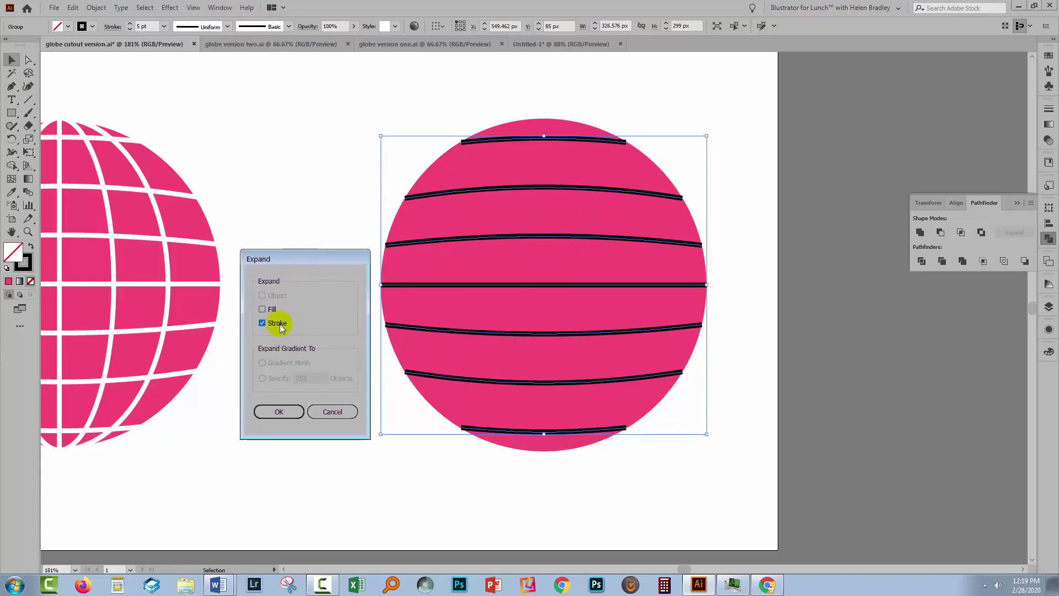
{"action": "left_click", "coordinate": [277, 415]}
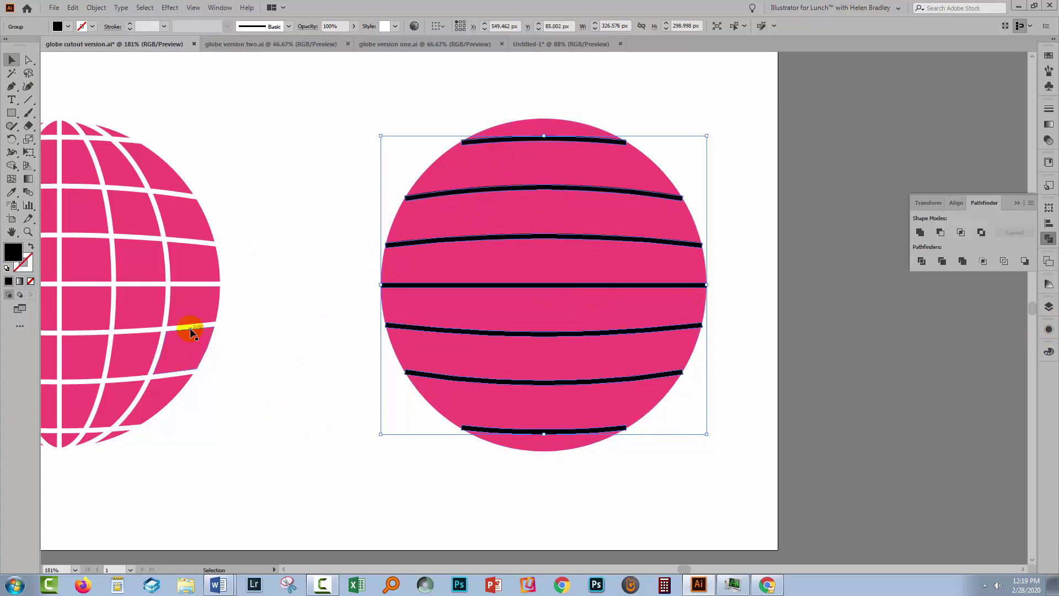
{"action": "left_click", "coordinate": [8, 255]}
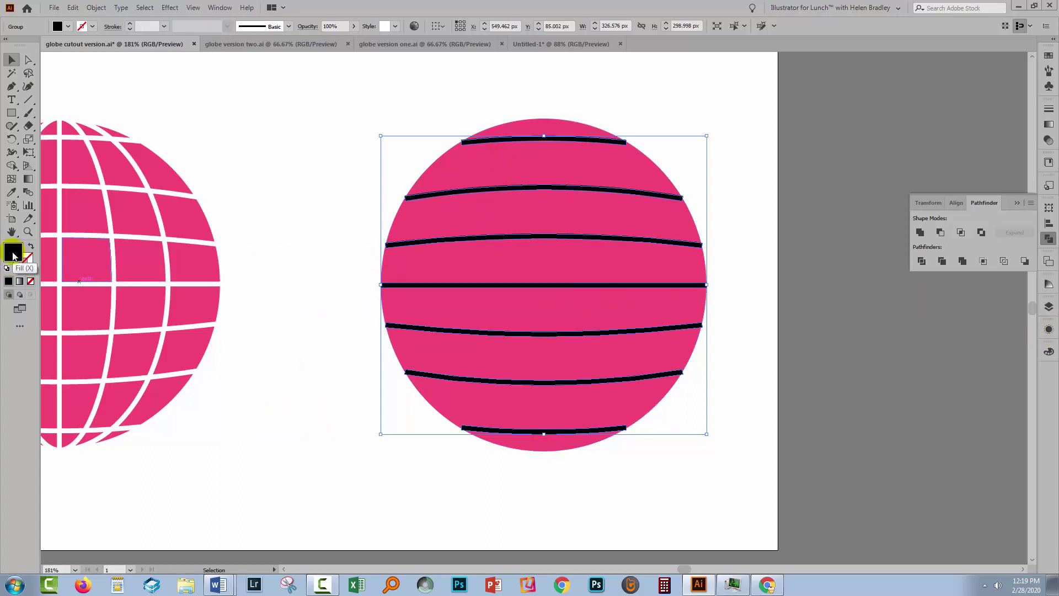
{"action": "right_click", "coordinate": [480, 251]}
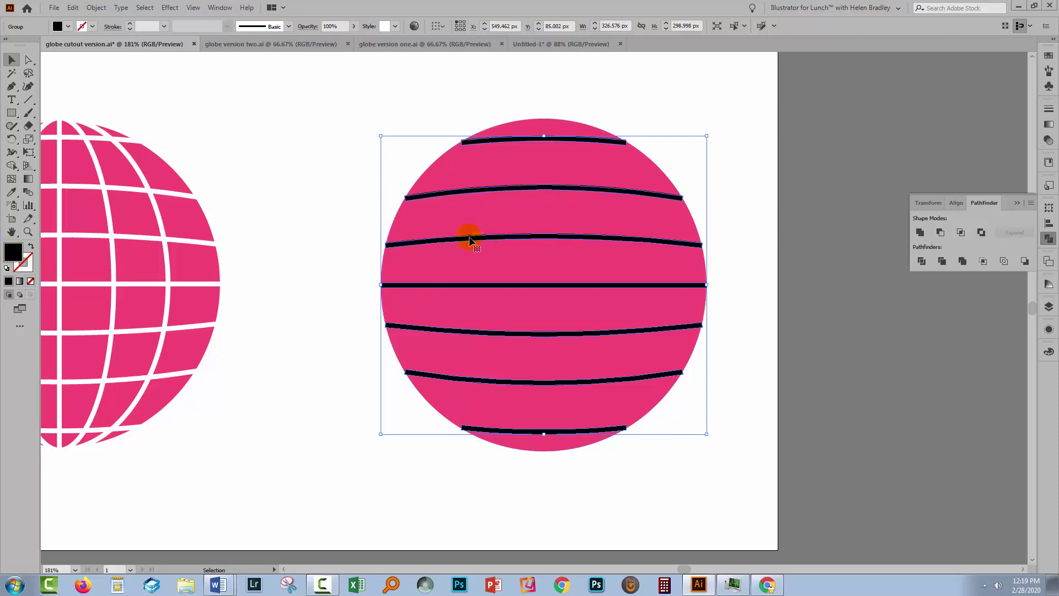
{"action": "left_click", "coordinate": [313, 282]}
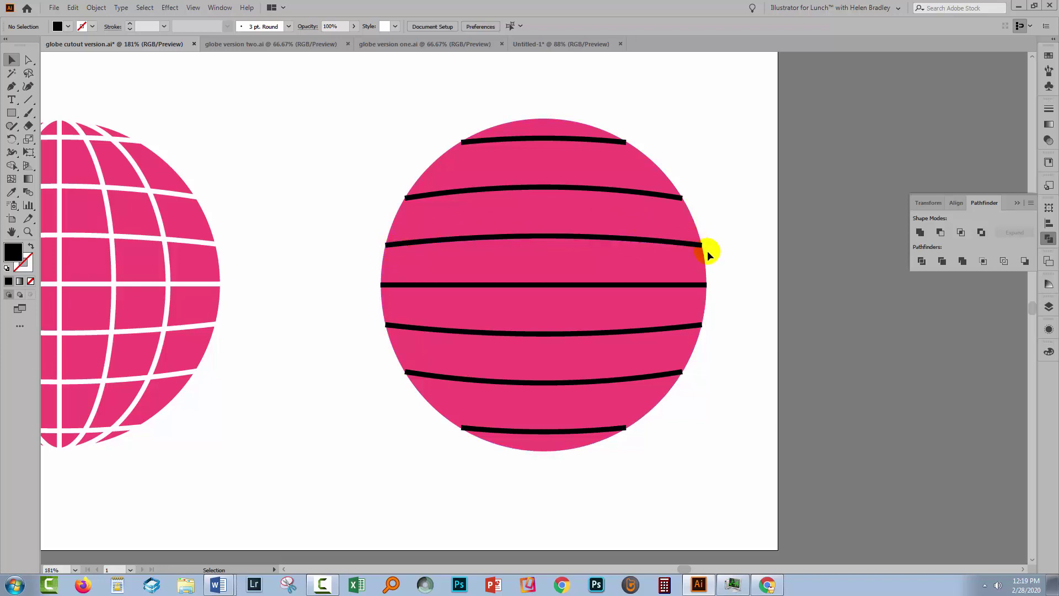
Step: Make the vertical lines group visible and expand its strokes into filled shapes
{"action": "left_click", "coordinate": [1049, 302]}
{"action": "left_click", "coordinate": [852, 382]}
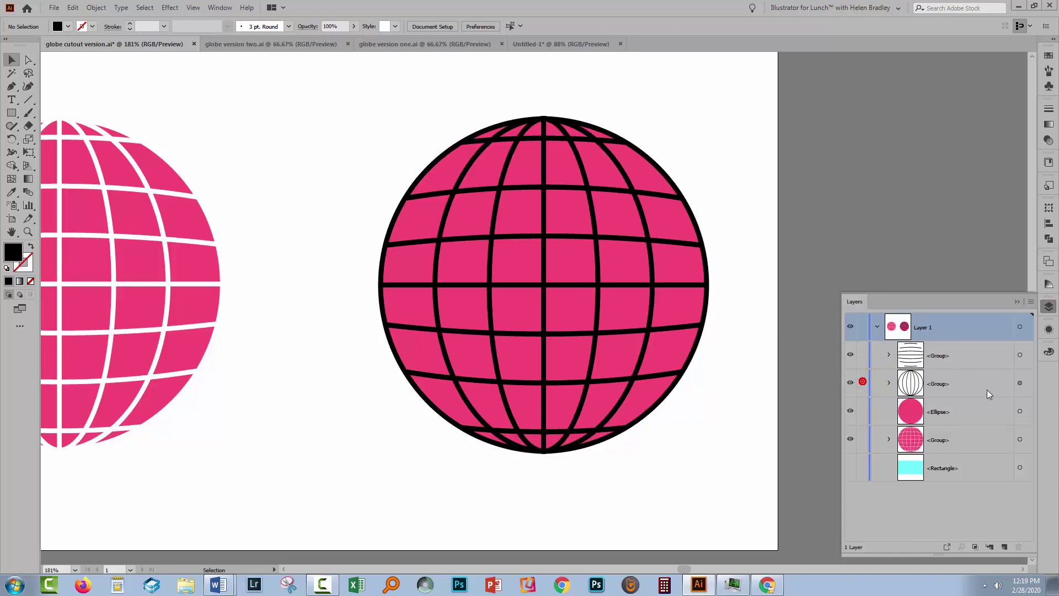
{"action": "left_click", "coordinate": [1019, 382]}
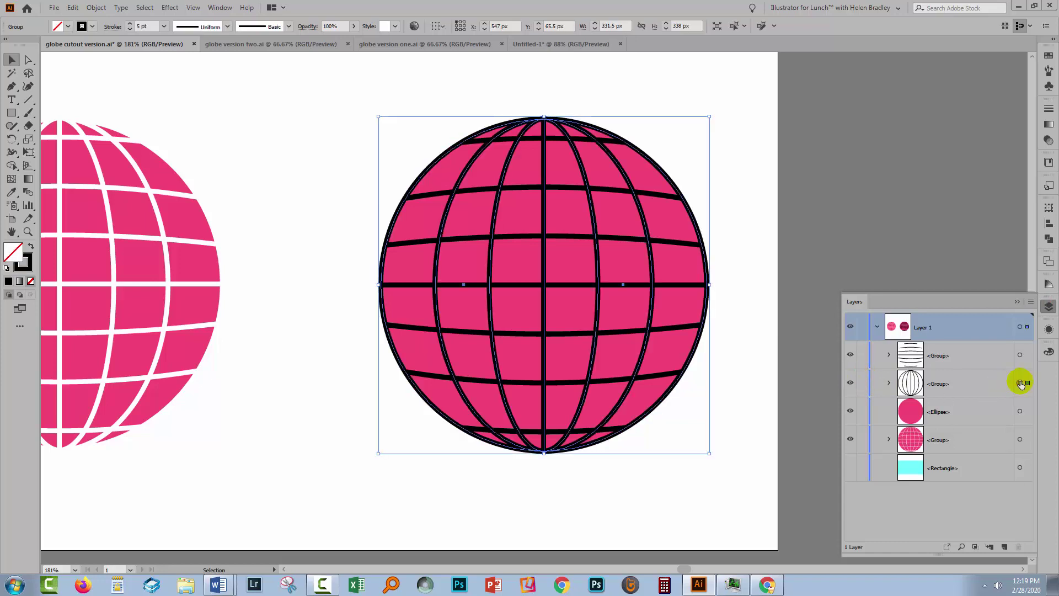
{"action": "left_click", "coordinate": [95, 9]}
{"action": "left_click", "coordinate": [111, 137]}
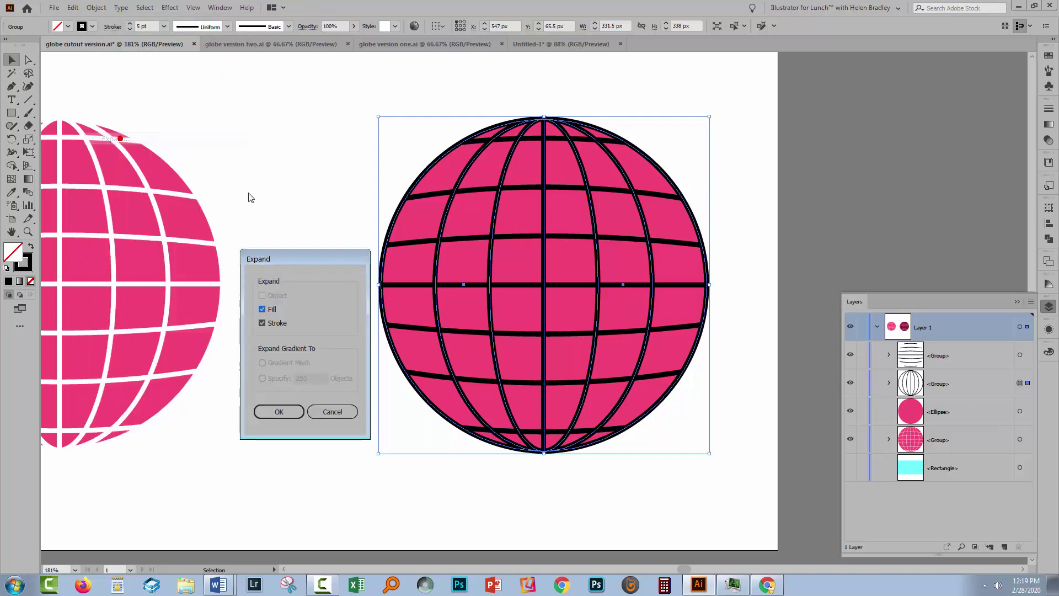
{"action": "left_click", "coordinate": [279, 411]}
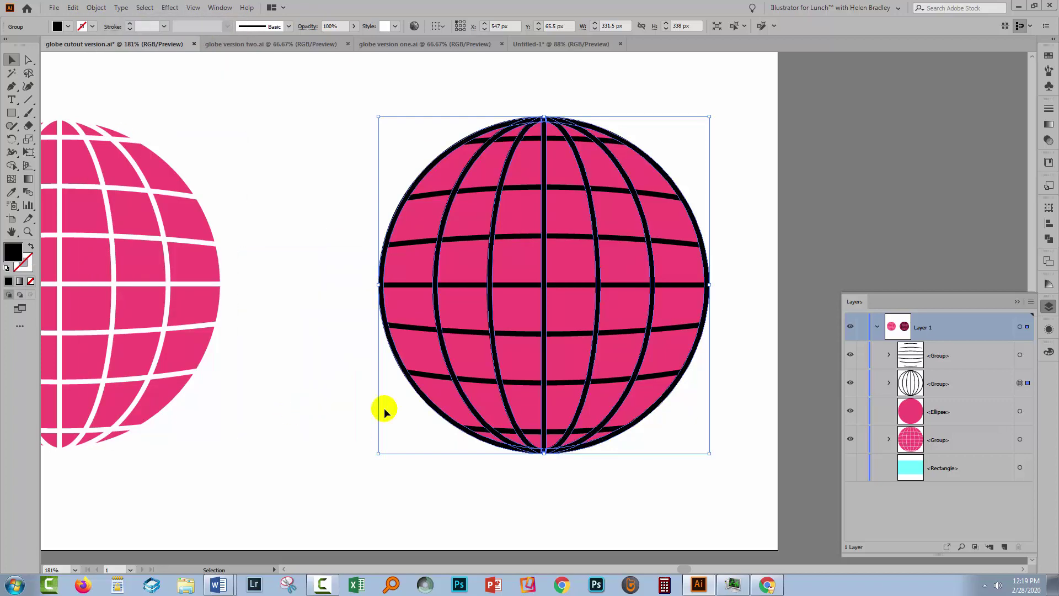
Step: Expand and collapse the vertical and horizontal line groups in Layers to check their contents
{"action": "left_click", "coordinate": [888, 383]}
{"action": "left_click", "coordinate": [889, 357]}
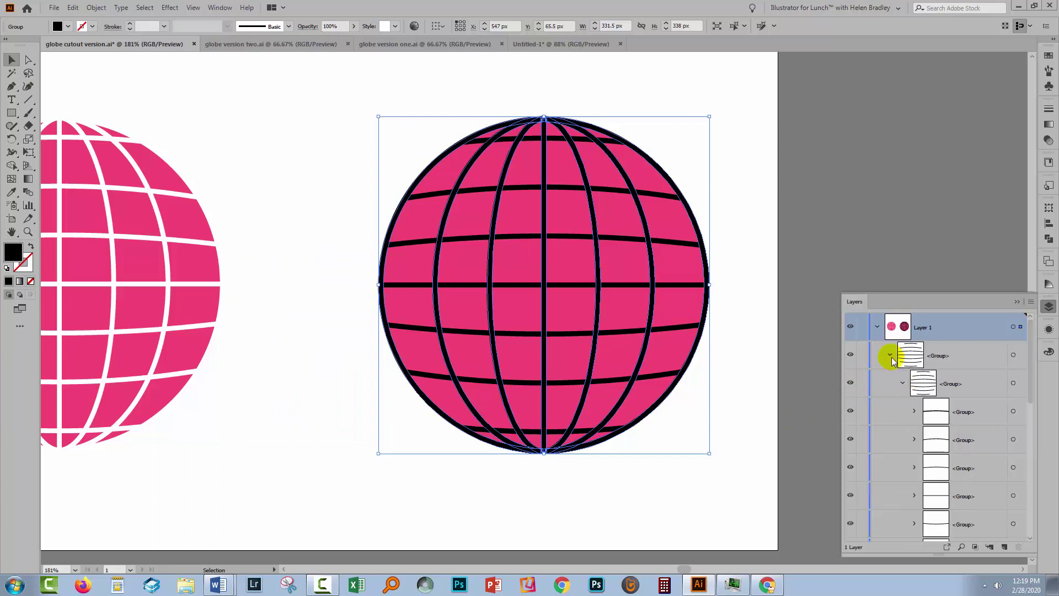
{"action": "left_click", "coordinate": [890, 359]}
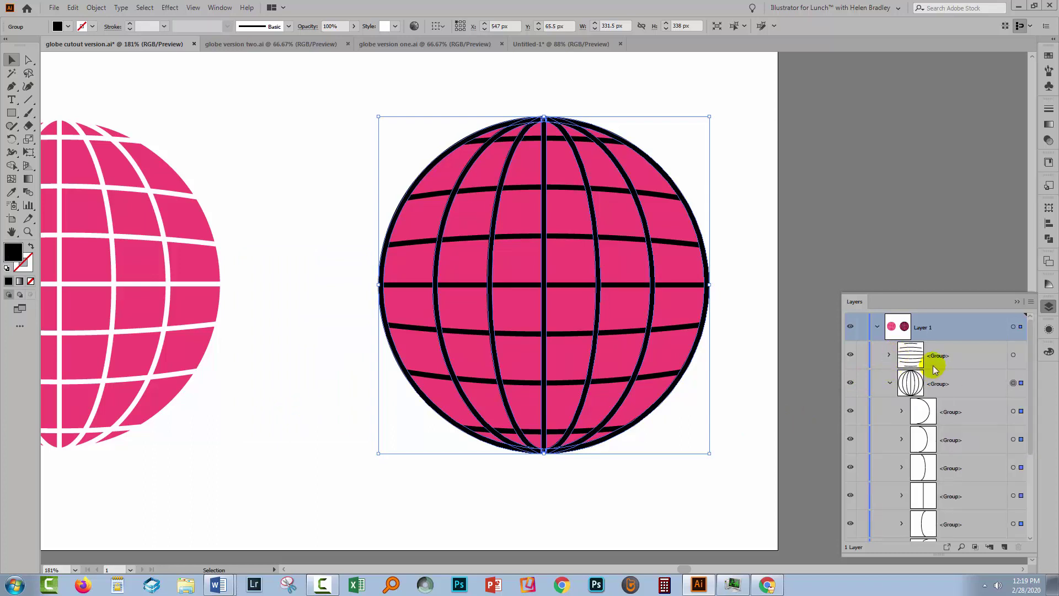
{"action": "left_click", "coordinate": [890, 382]}
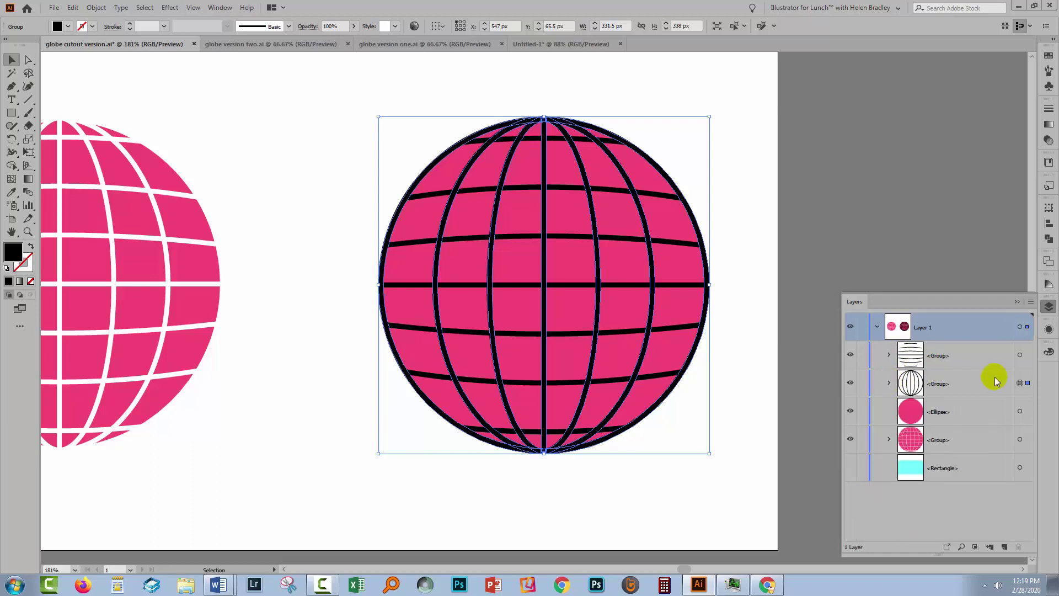
Step: Select both line groups and apply Object > Ungroup five times until only separate paths remain
{"action": "left_click", "coordinate": [1018, 356], "text": "shift"}
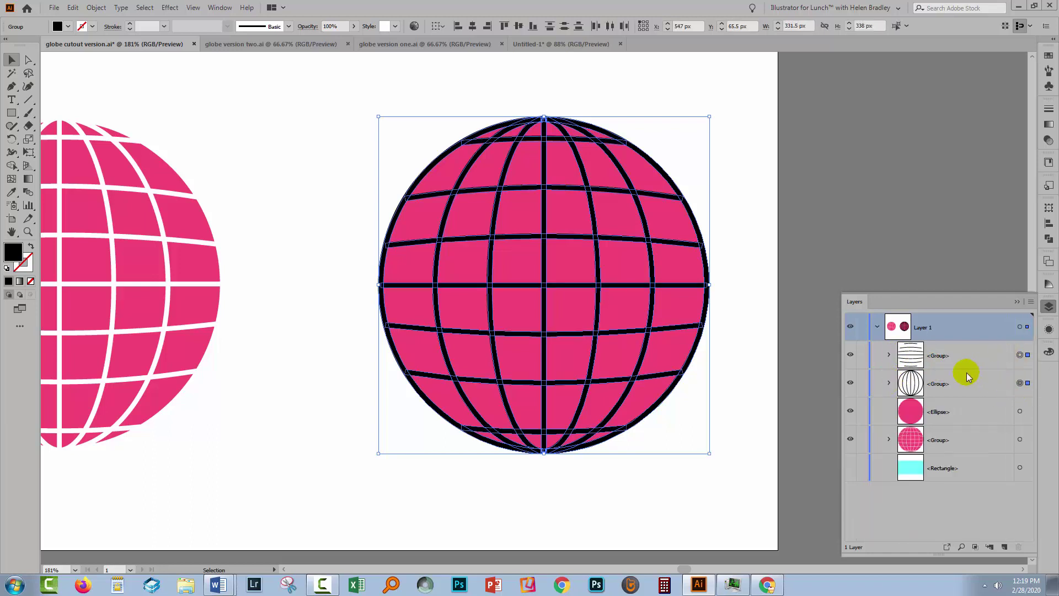
{"action": "left_click", "coordinate": [95, 7]}
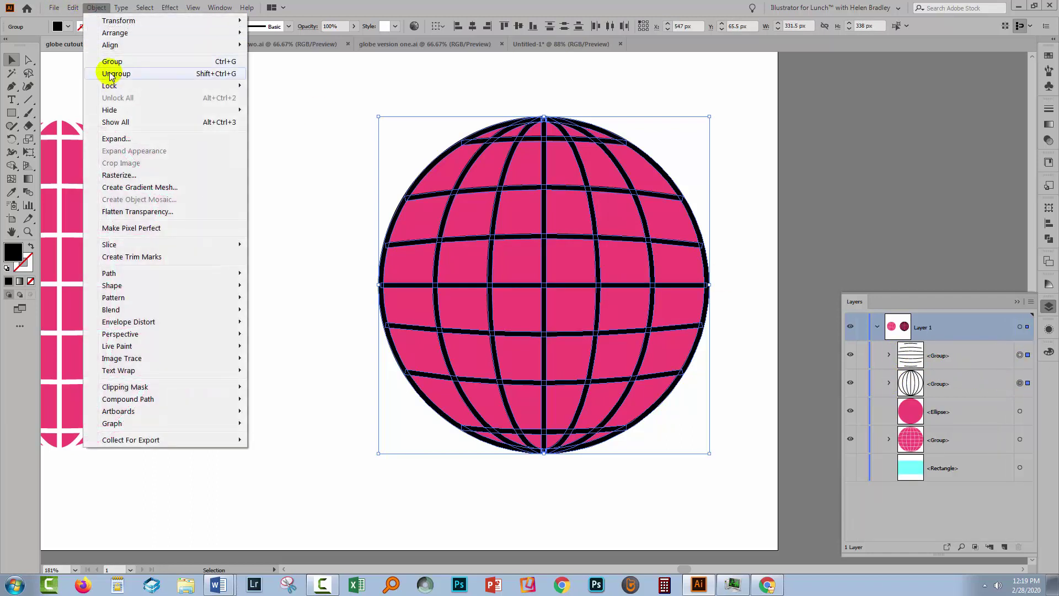
{"action": "left_click", "coordinate": [109, 72]}
{"action": "left_click", "coordinate": [96, 7]}
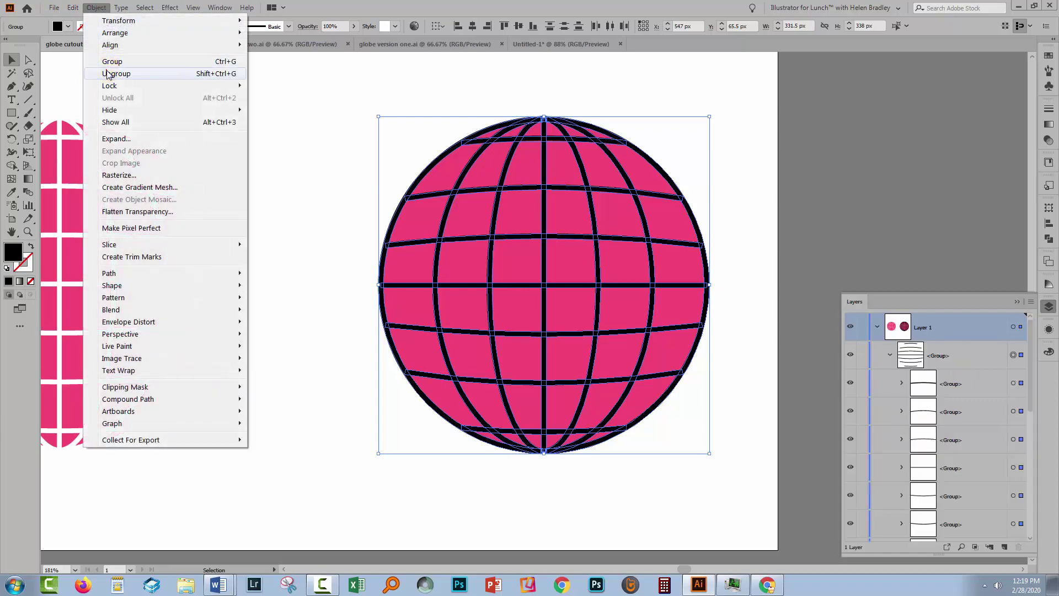
{"action": "left_click", "coordinate": [109, 72]}
{"action": "left_click", "coordinate": [102, 13]}
{"action": "left_click", "coordinate": [111, 72]}
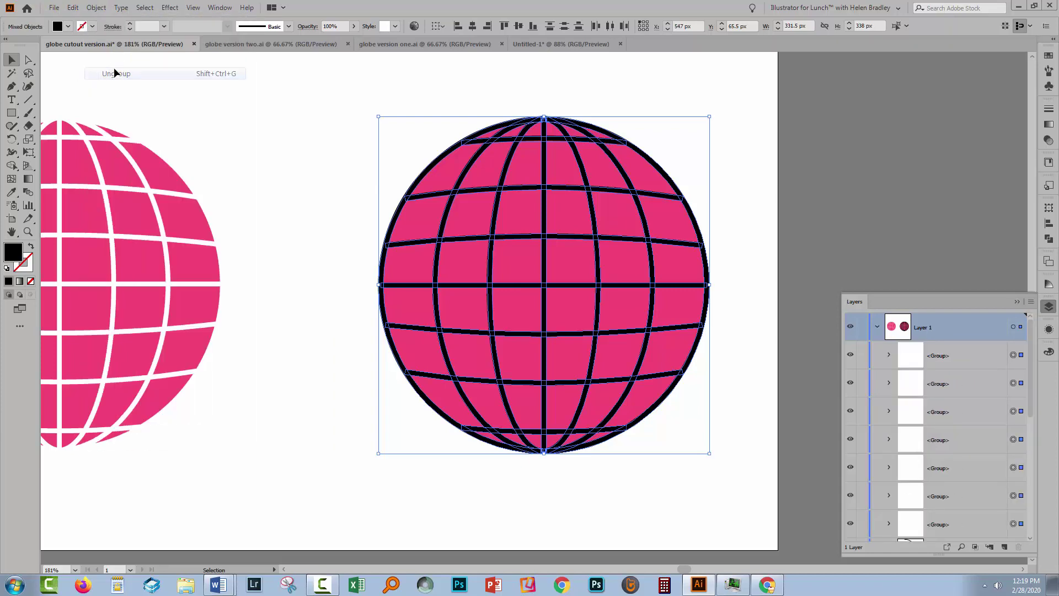
{"action": "left_click", "coordinate": [102, 14]}
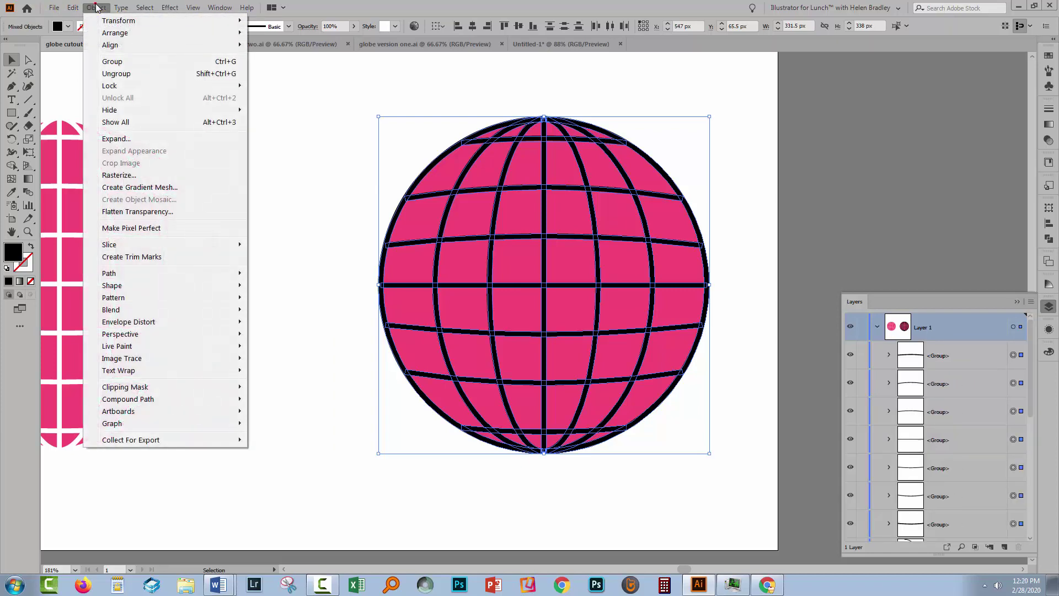
{"action": "left_click", "coordinate": [117, 74]}
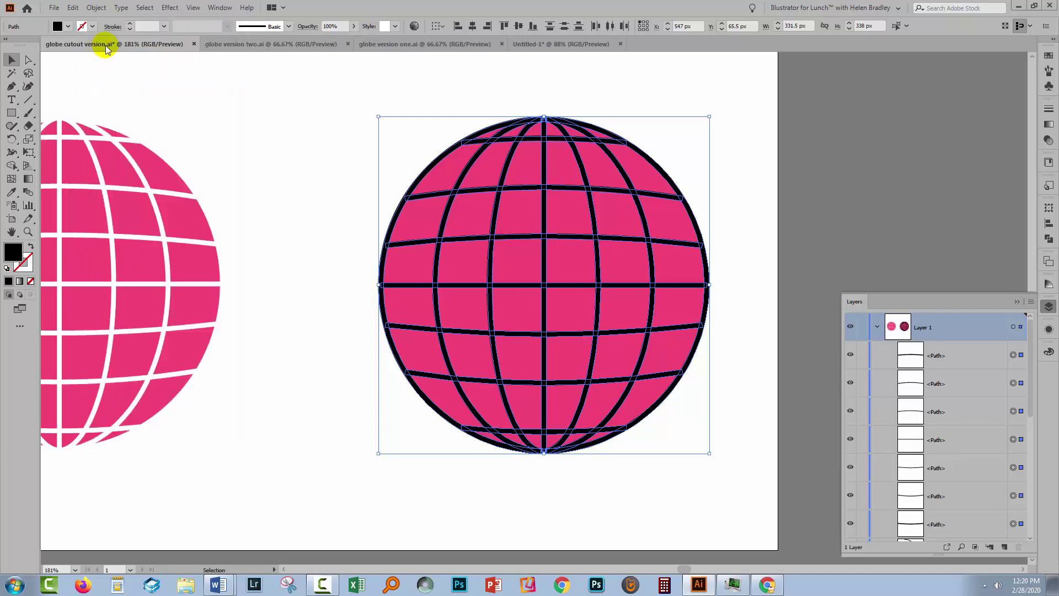
{"action": "left_click", "coordinate": [97, 8]}
{"action": "left_click", "coordinate": [112, 72]}
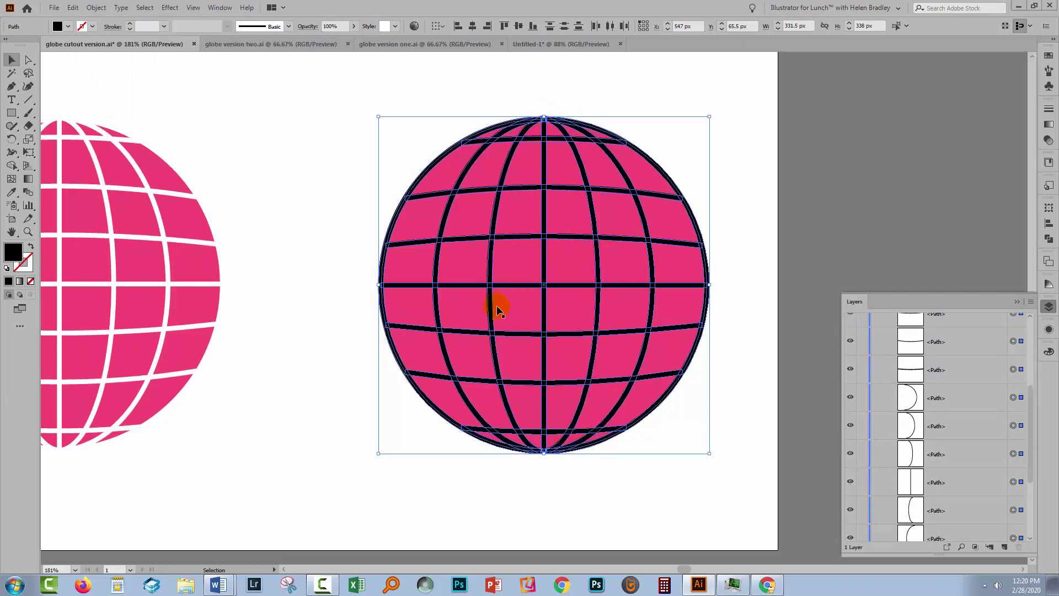
Step: Unite all grid lines into one compound path with Pathfinder Unite
{"action": "left_click", "coordinate": [602, 409]}
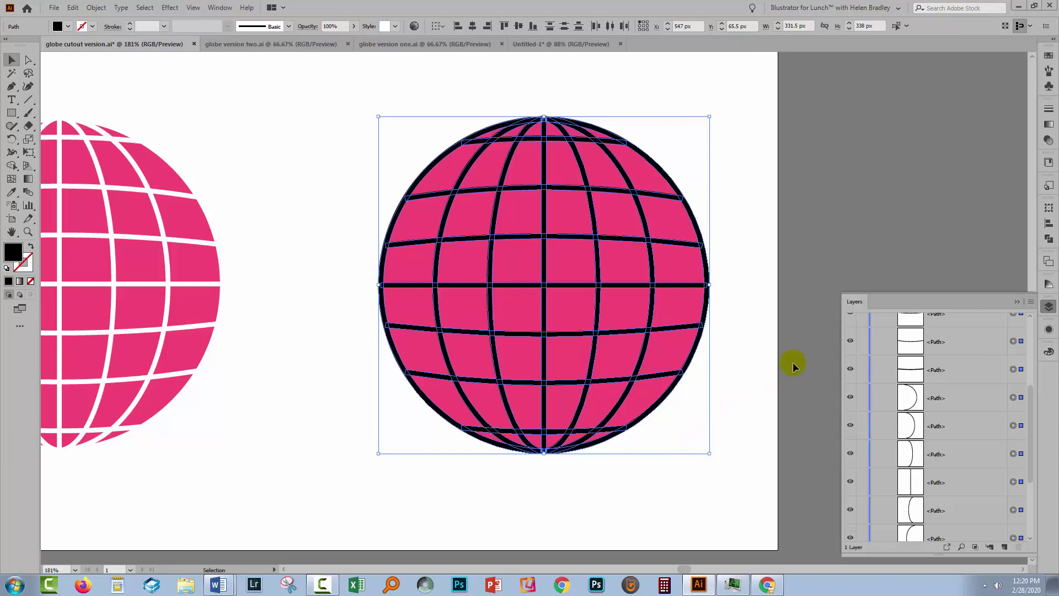
{"action": "left_click", "coordinate": [1045, 240]}
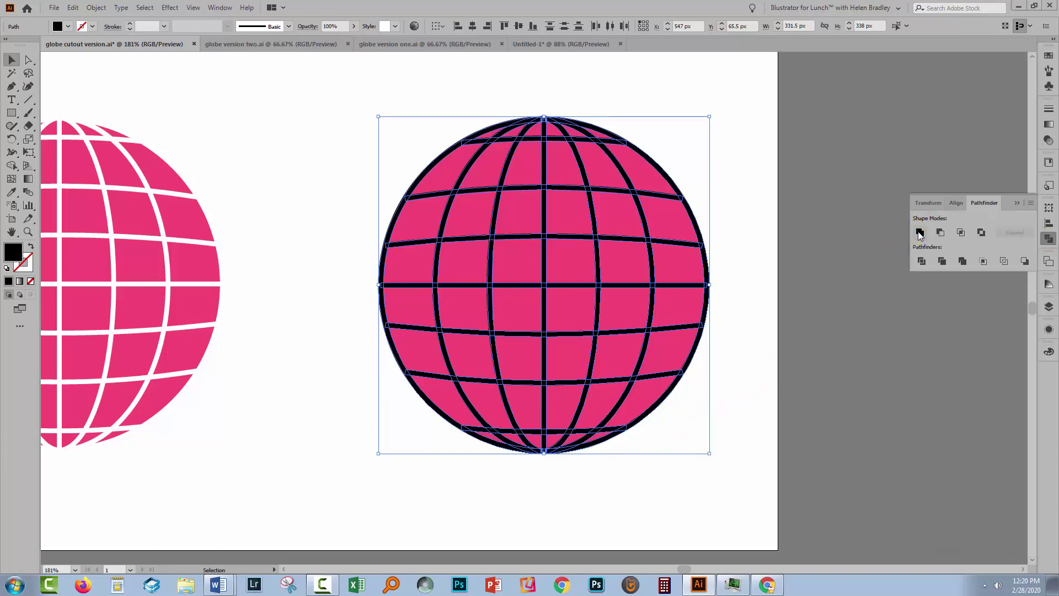
{"action": "left_click", "coordinate": [919, 233]}
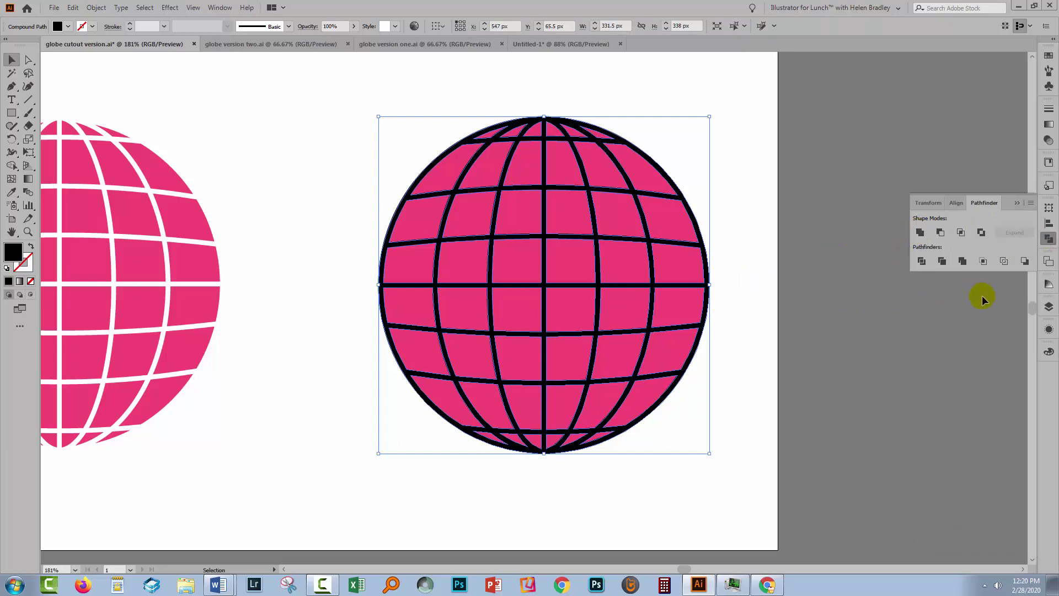
Step: Toggle the pink ellipse's visibility in Layers to check the lines, then select the united lines
{"action": "left_click", "coordinate": [1048, 307]}
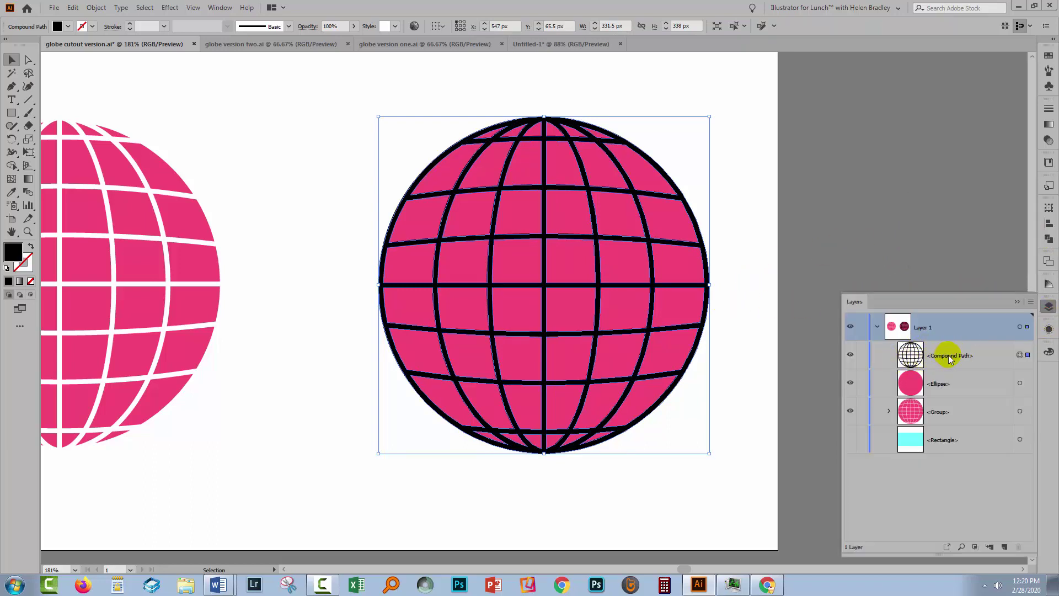
{"action": "left_click", "coordinate": [850, 383]}
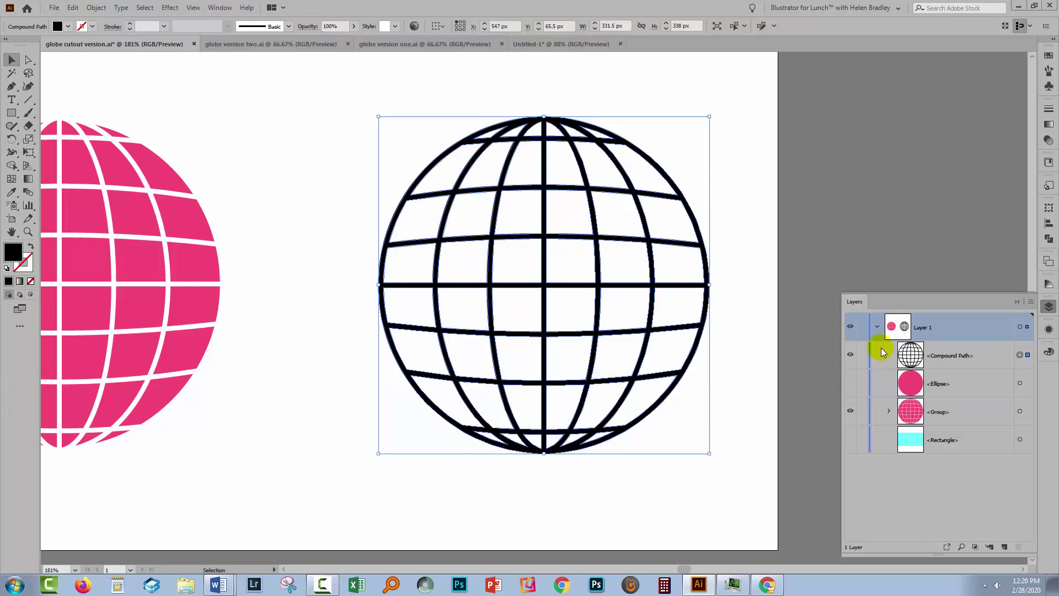
{"action": "left_click", "coordinate": [849, 383]}
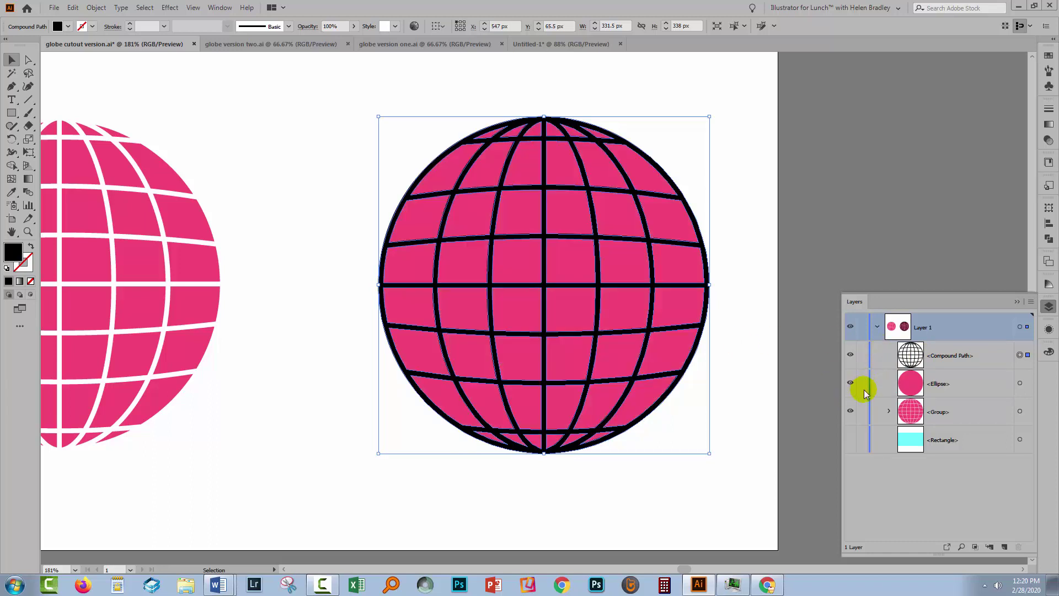
{"action": "left_click", "coordinate": [401, 269]}
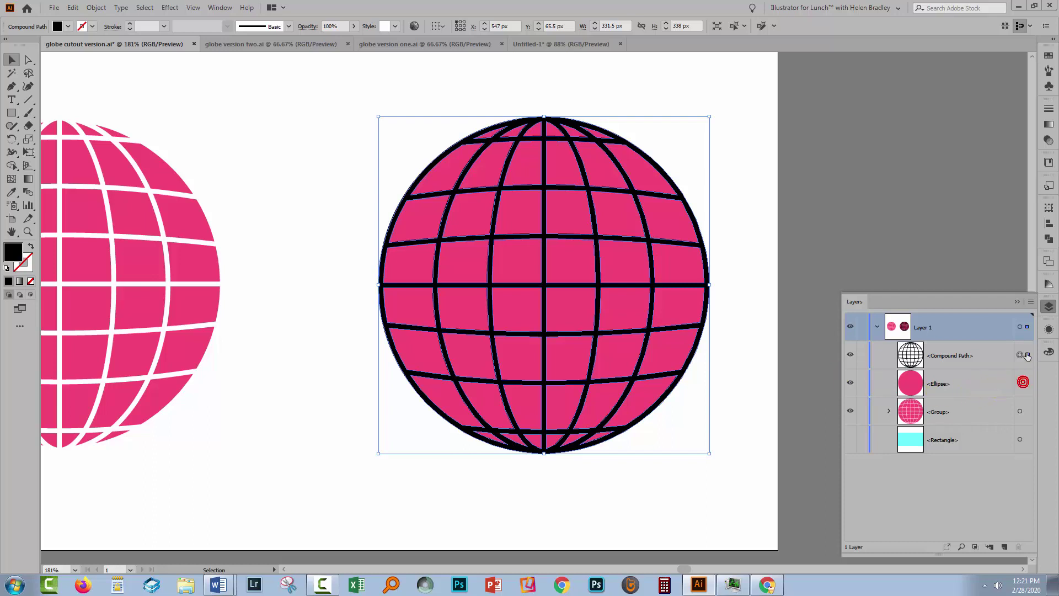
Step: With the pink circle and united grid lines selected, apply Pathfinder Minus Front to cut the lines out
{"action": "left_click", "coordinate": [1019, 384], "text": "shift"}
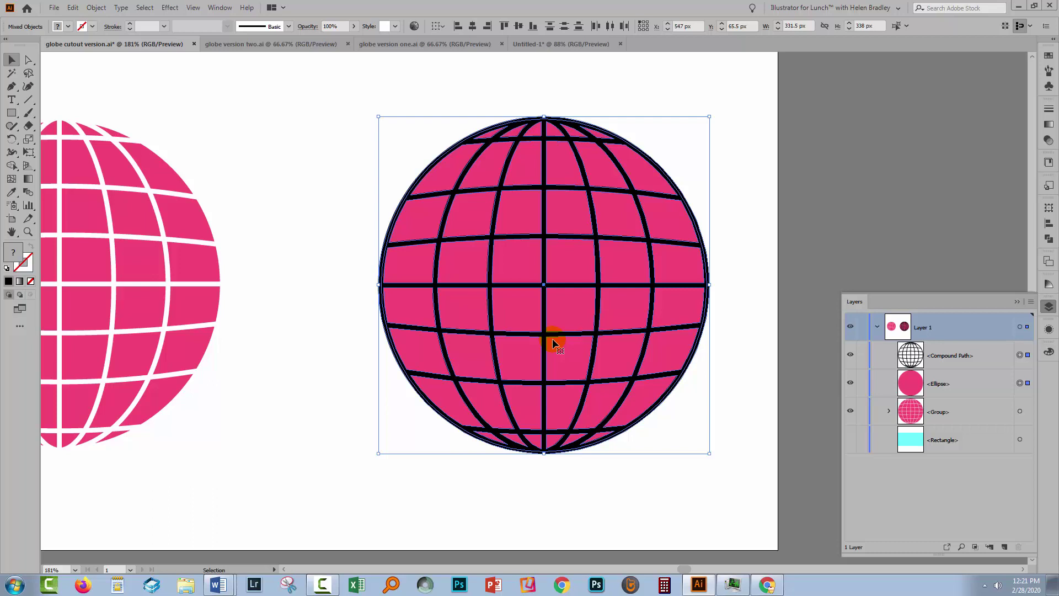
{"action": "left_click_drag", "start_coordinate": [553, 343], "coordinate": [545, 342]}
{"action": "left_click", "coordinate": [1047, 240]}
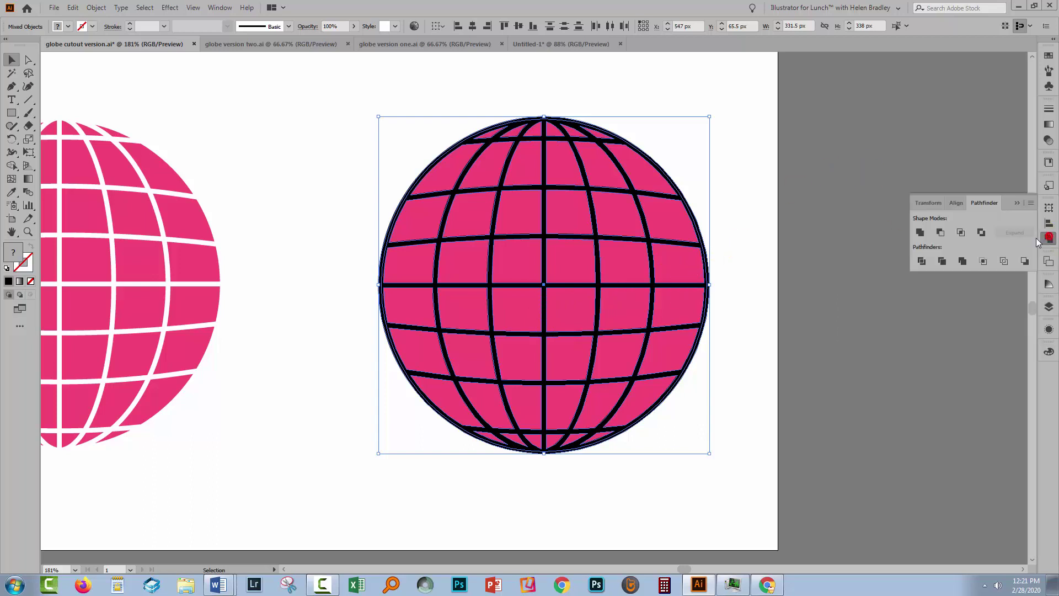
{"action": "left_click", "coordinate": [939, 232]}
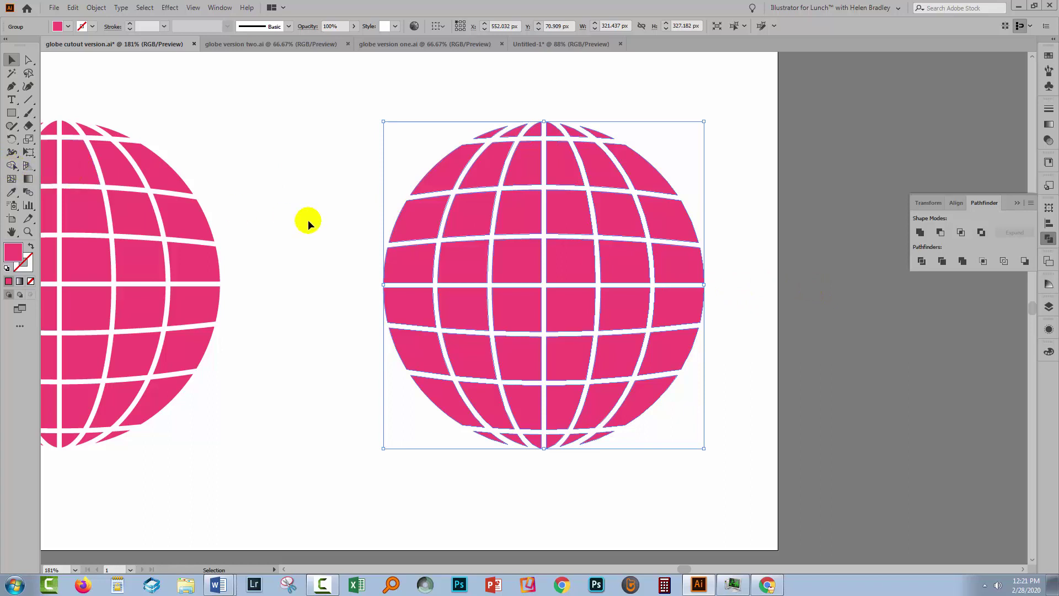
{"action": "left_click", "coordinate": [452, 240]}
Step: Deselect, pan to both globes, and check the right globe group's pink pieces in Layers, then collapse it
{"action": "left_click", "coordinate": [730, 324]}
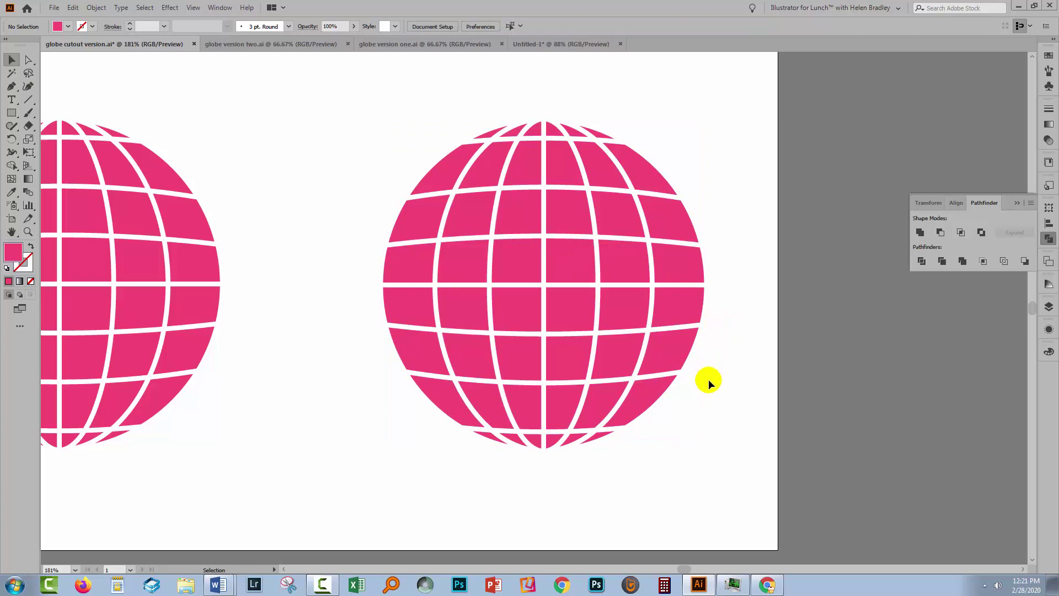
{"action": "scroll", "coordinate": [326, 411], "scroll_direction": "left", "scroll_amount": 5}
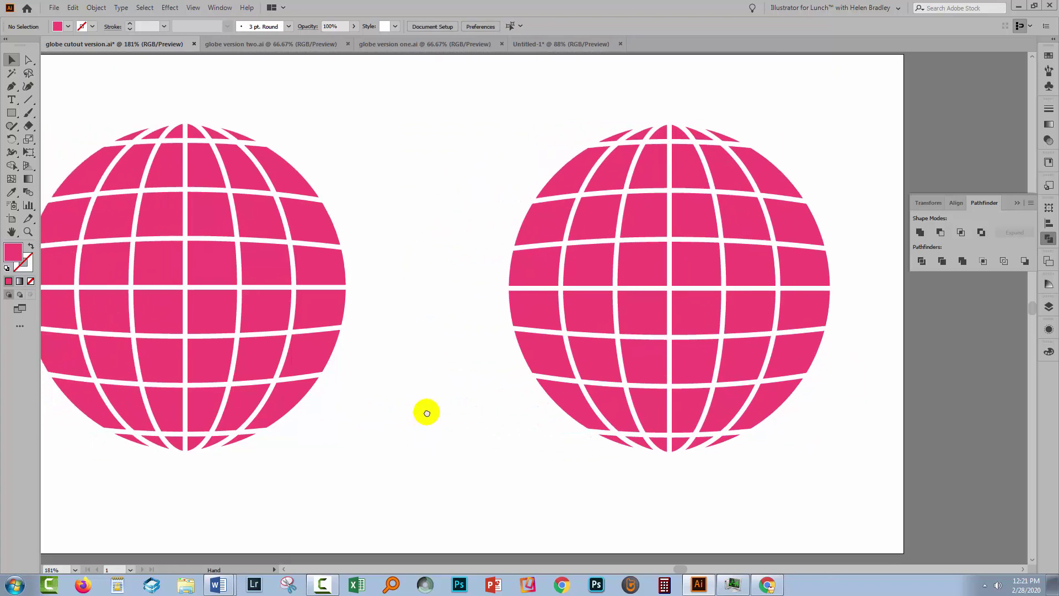
{"action": "left_click", "coordinate": [1048, 306]}
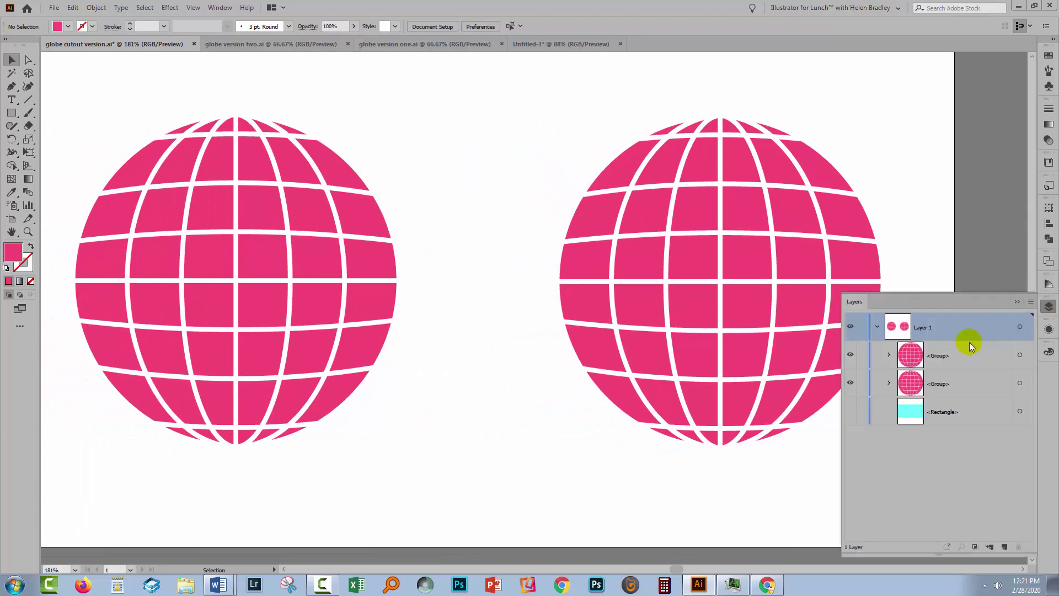
{"action": "left_click", "coordinate": [889, 354]}
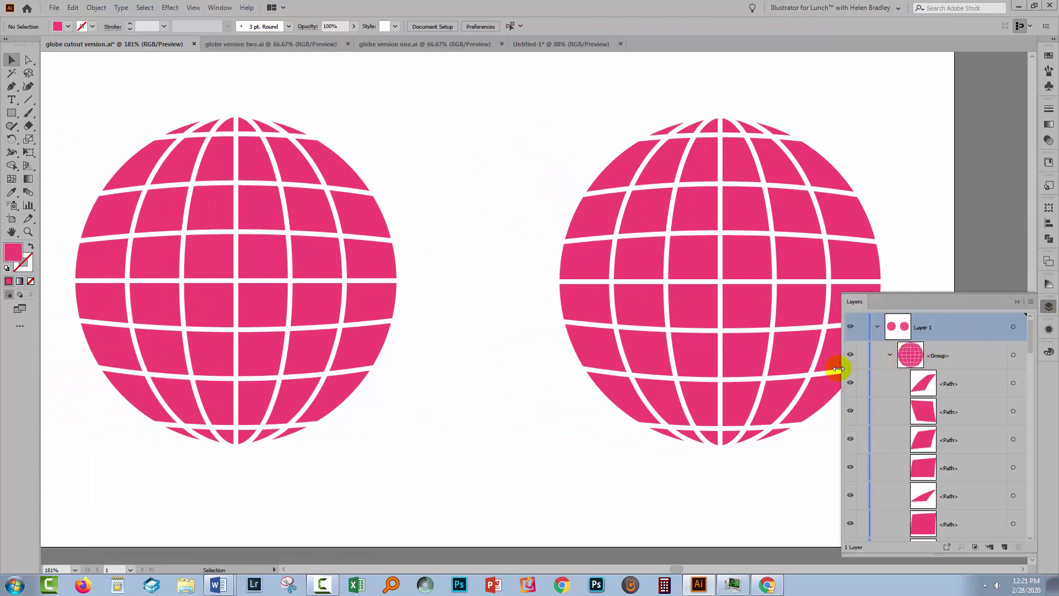
{"action": "left_click", "coordinate": [849, 355]}
{"action": "left_click", "coordinate": [850, 356]}
{"action": "left_click_drag", "start_coordinate": [1030, 333], "coordinate": [986, 301]}
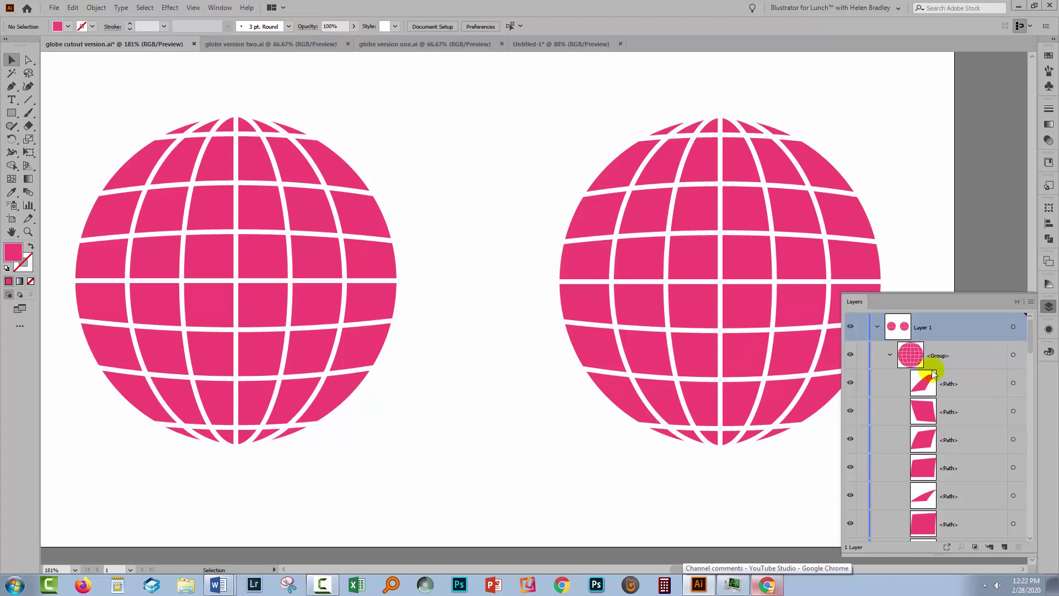
{"action": "left_click", "coordinate": [890, 356]}
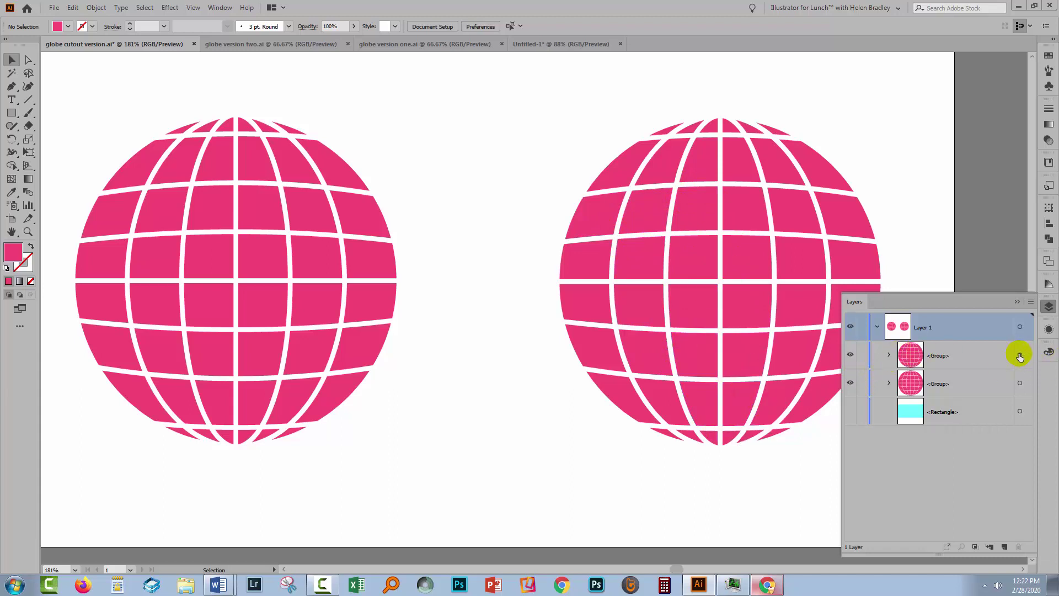
Step: Make the right globe's pieces a compound path via Object > Compound Path > Make
{"action": "left_click", "coordinate": [716, 310]}
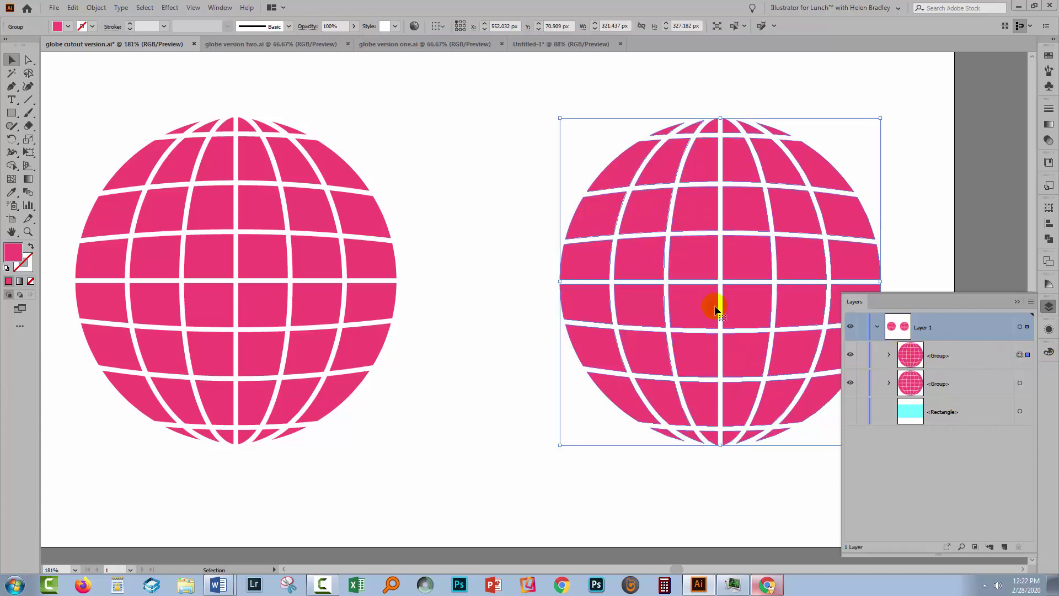
{"action": "left_click", "coordinate": [91, 9]}
{"action": "mouse_move", "coordinate": [177, 399]}
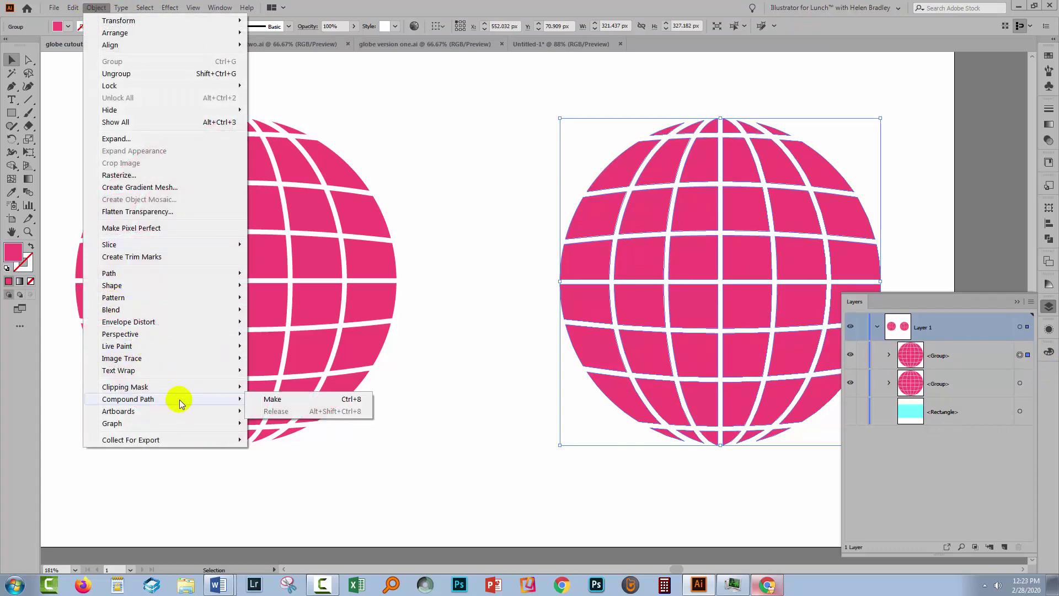
{"action": "left_click", "coordinate": [271, 399]}
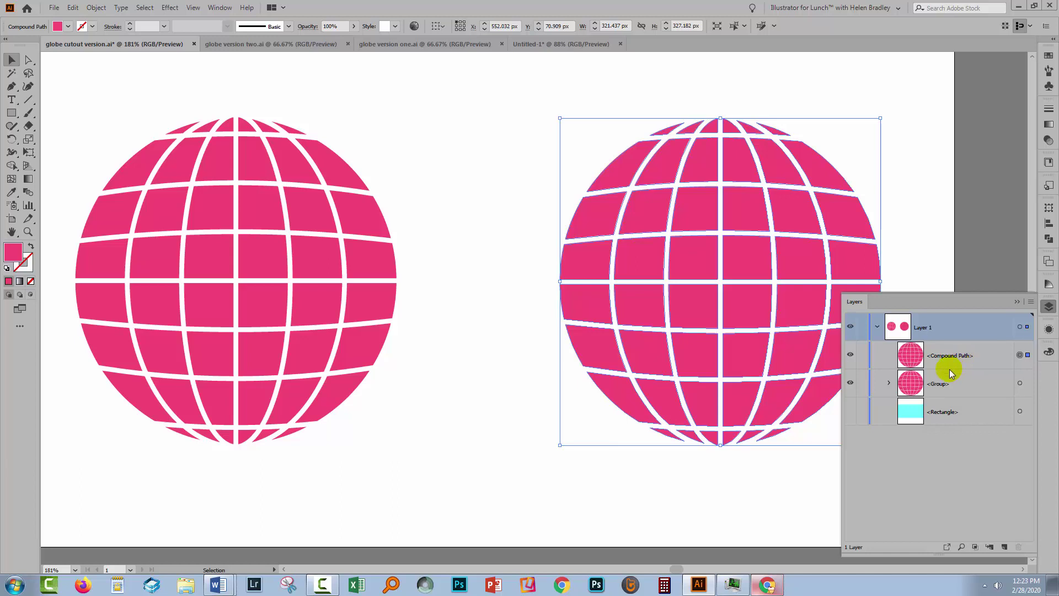
Step: Briefly inspect the other globe group in Layers, then deselect the compound-path globe
{"action": "left_click", "coordinate": [889, 385]}
{"action": "left_click", "coordinate": [888, 384]}
{"action": "left_click", "coordinate": [503, 329]}
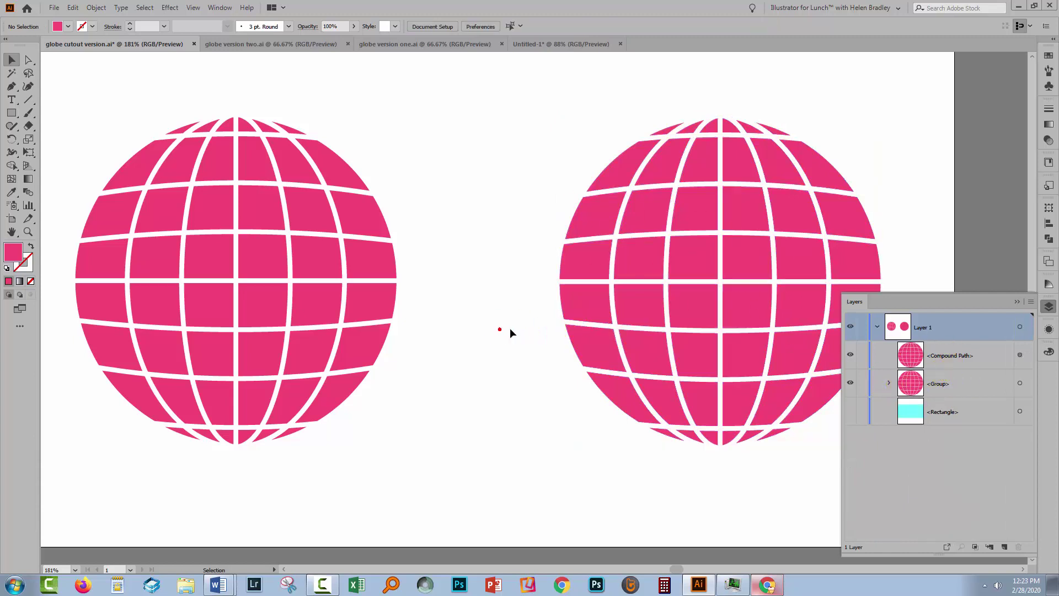
Step: Show the cyan background Rectangle to preview it through the globes' gaps
{"action": "left_click", "coordinate": [1017, 302]}
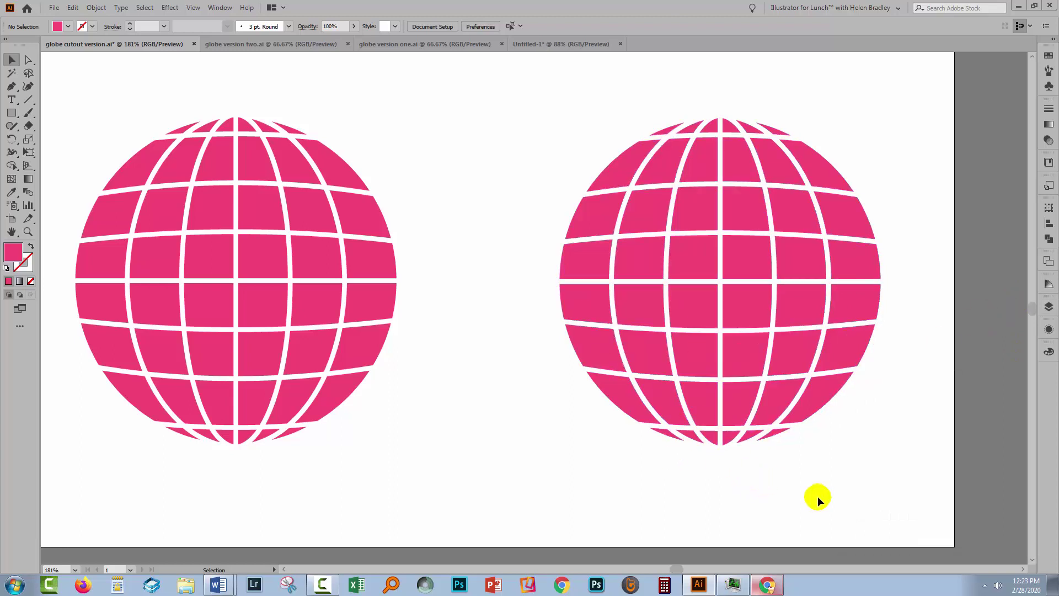
{"action": "left_click", "coordinate": [1048, 307]}
{"action": "left_click", "coordinate": [850, 411]}
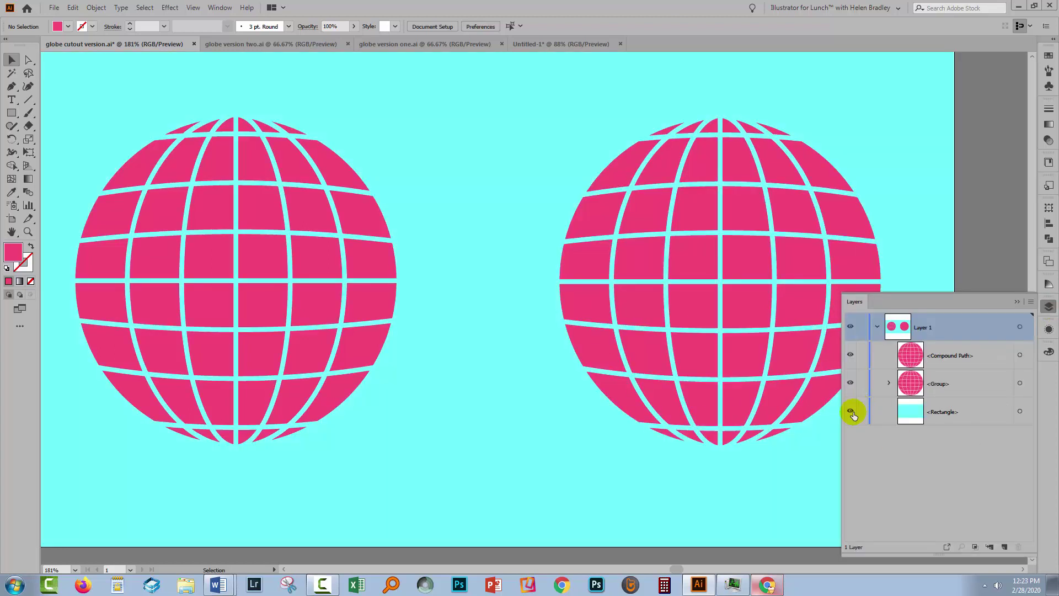
{"action": "left_click", "coordinate": [1016, 301]}
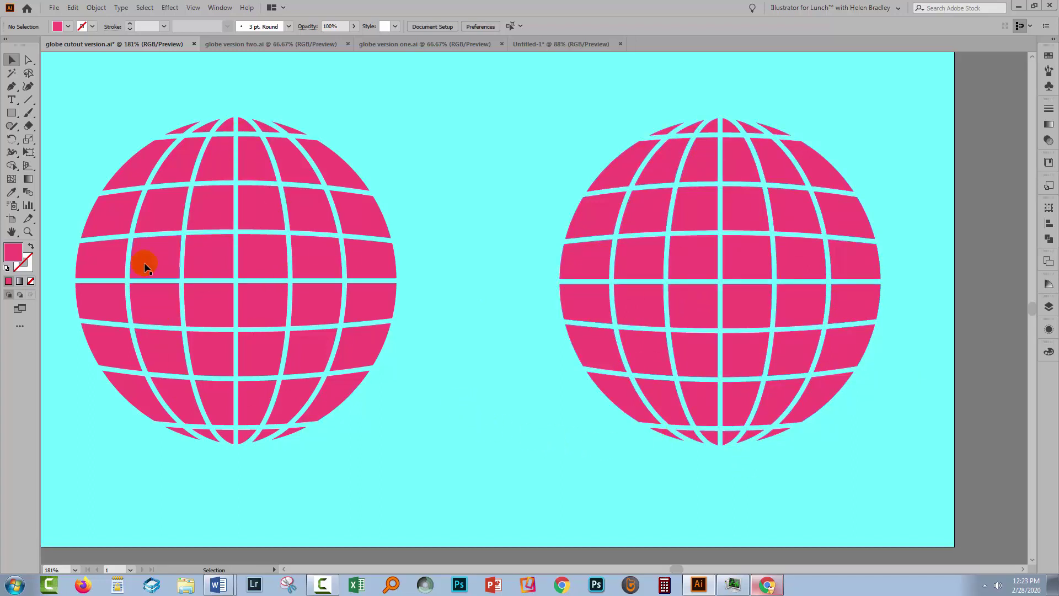
Step: Hide the cyan background Rectangle again, close Layers, and check the right globe's outlines
{"action": "left_click", "coordinate": [1049, 306]}
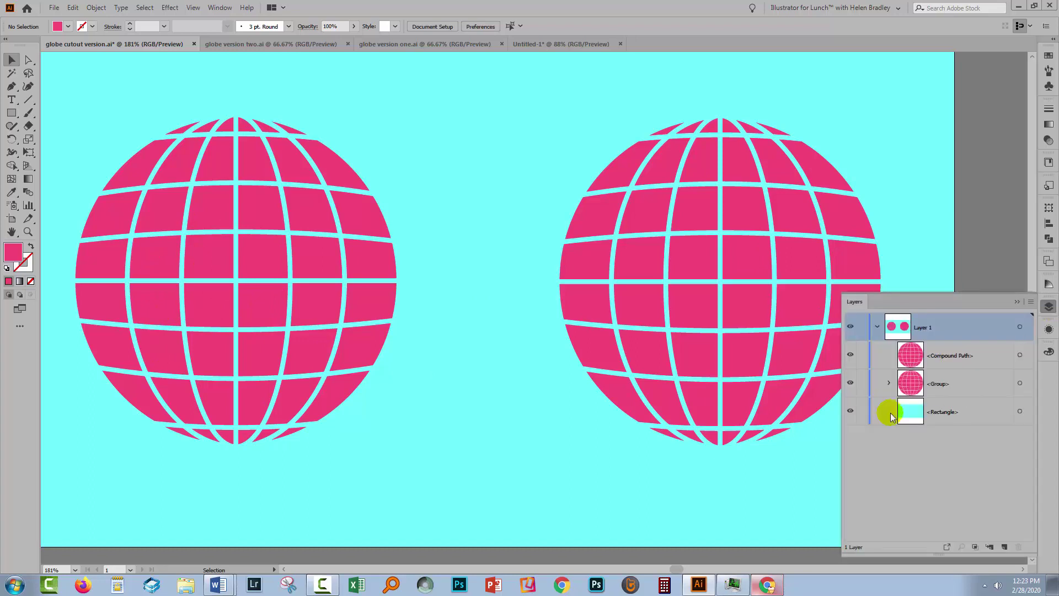
{"action": "left_click", "coordinate": [849, 411]}
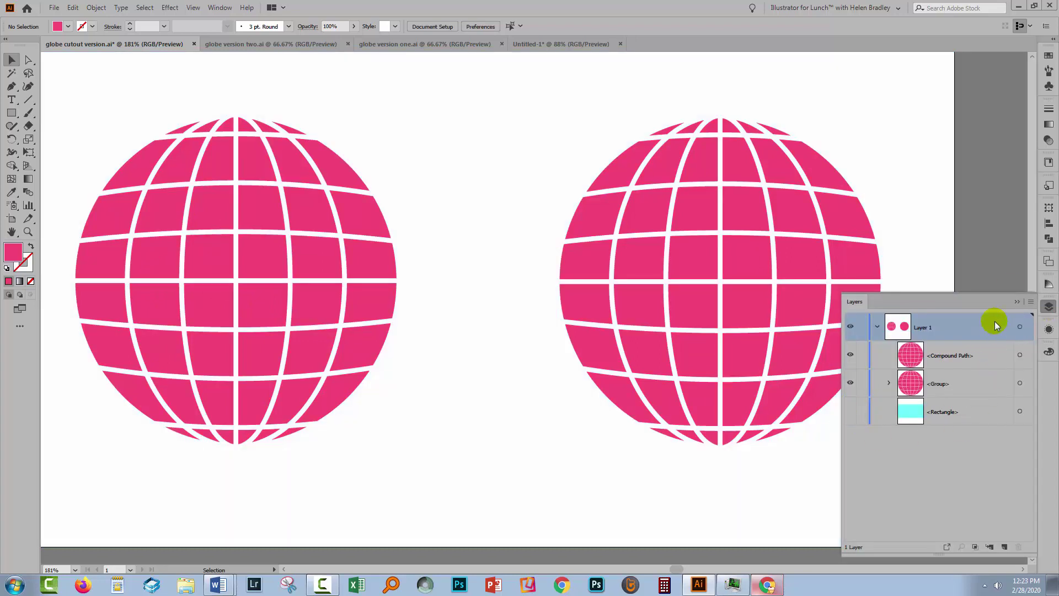
{"action": "left_click", "coordinate": [1014, 299]}
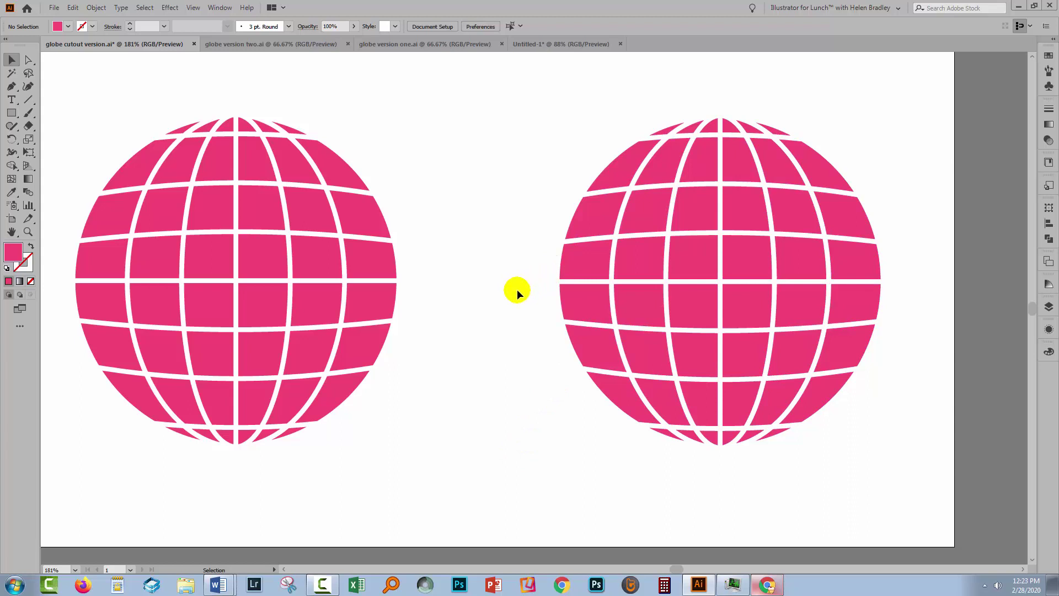
{"action": "left_click", "coordinate": [650, 303]}
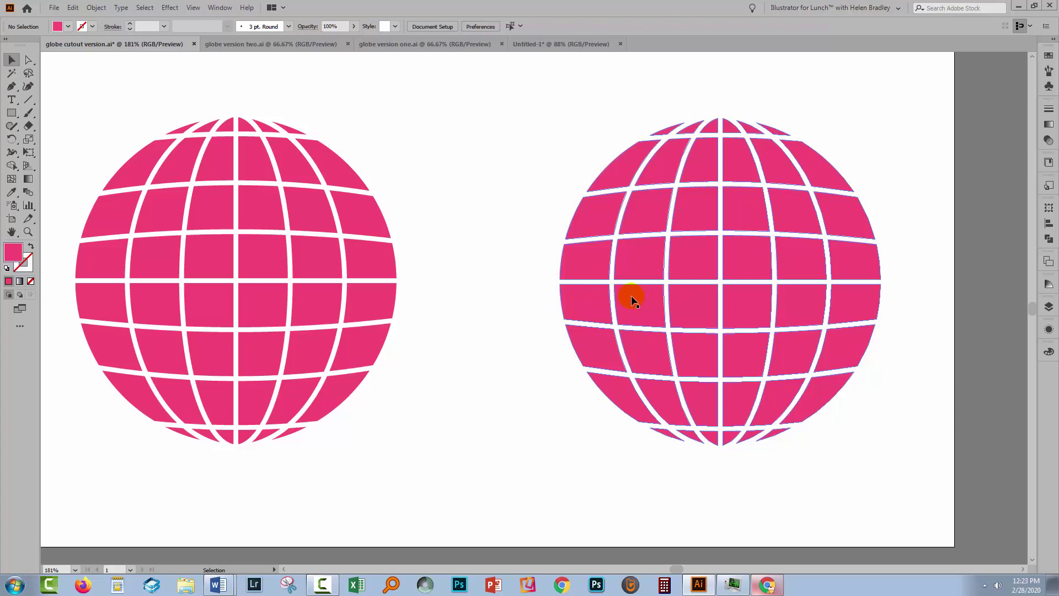
{"action": "left_click", "coordinate": [445, 178]}
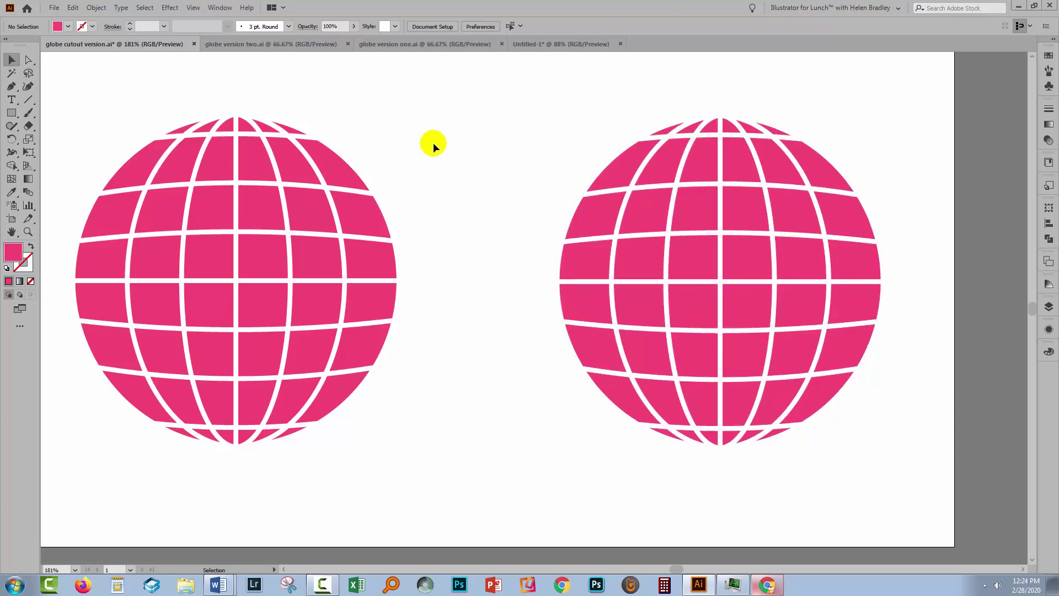